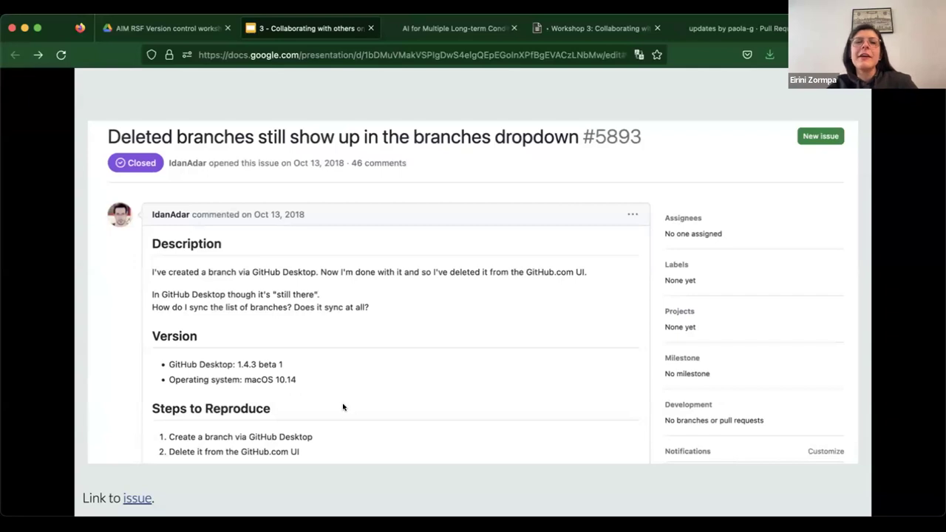
Step: Open the linked GitHub issue about deleted branches still showing in the dropdown and review its comments and closed status
left_click(141, 498)
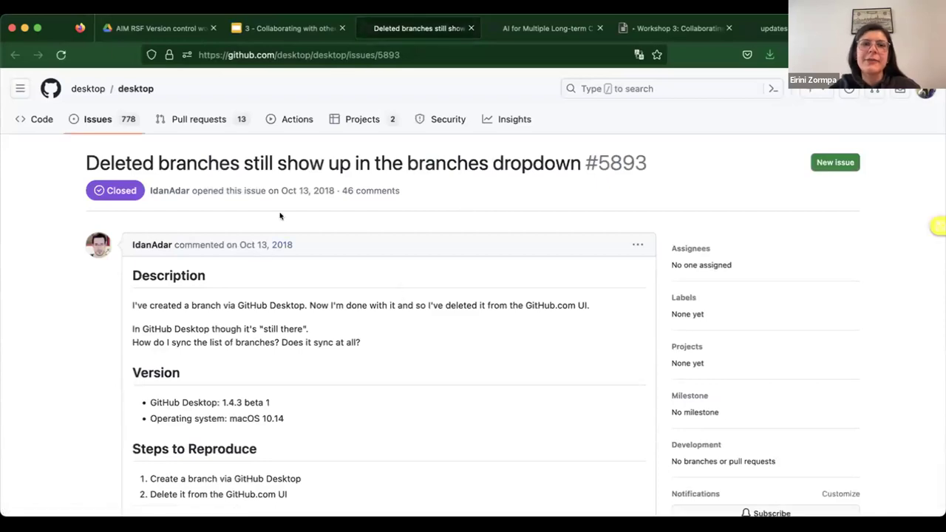
scroll(272, 285, "down", 4)
scroll(272, 285, "down", 20)
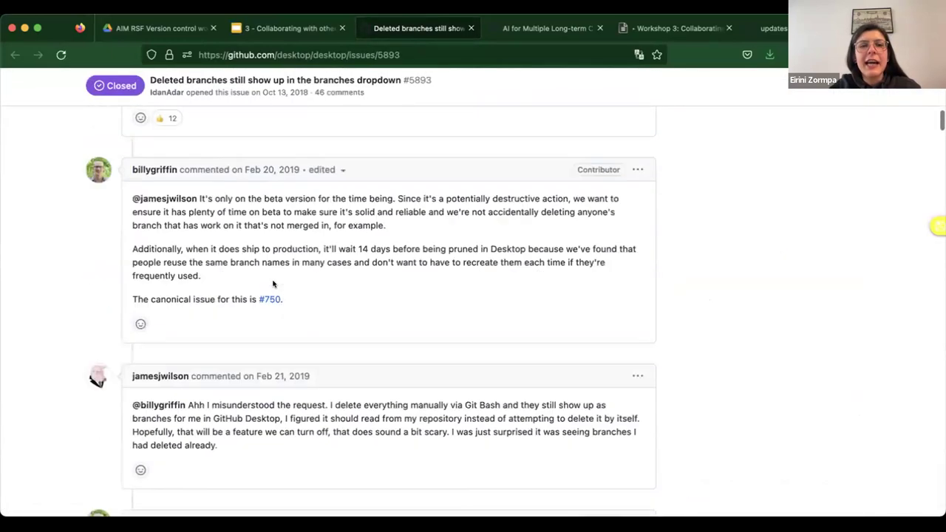
scroll(272, 284, "down", 20)
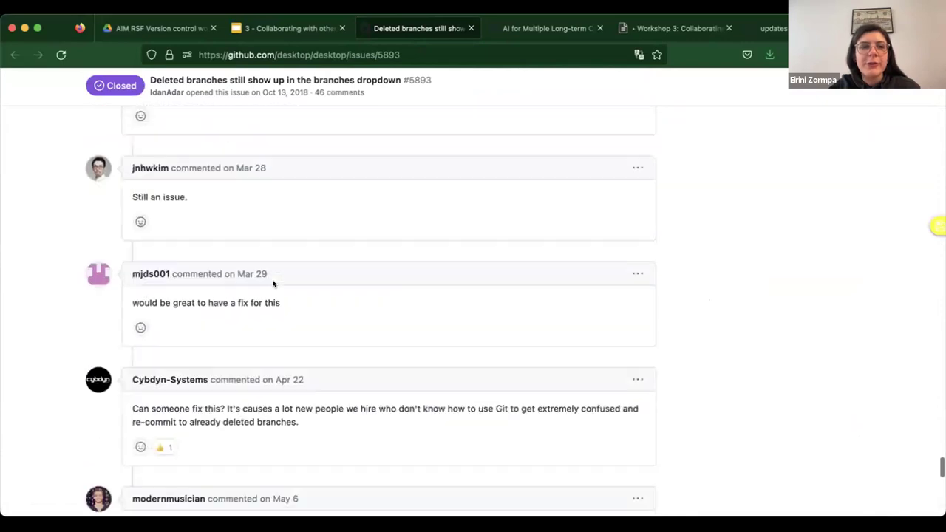
scroll(270, 280, "up", 3)
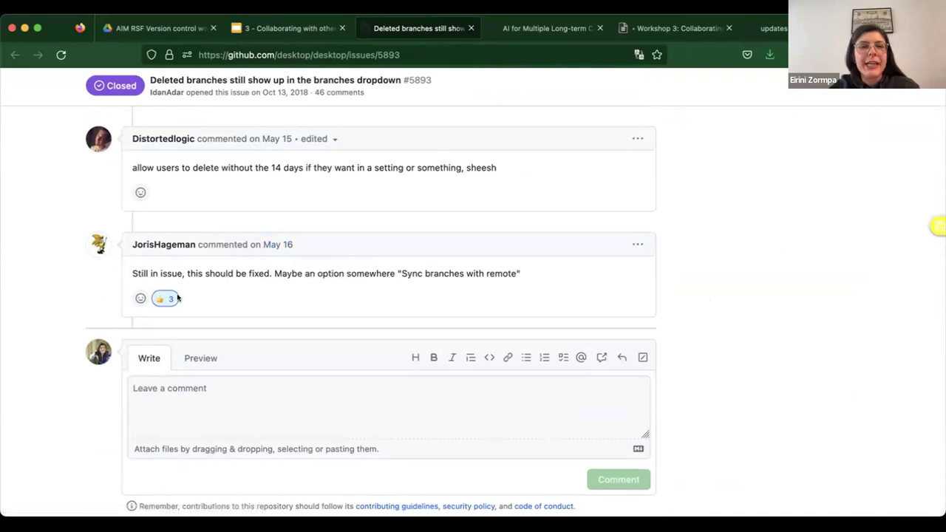
mouse_move(165, 301)
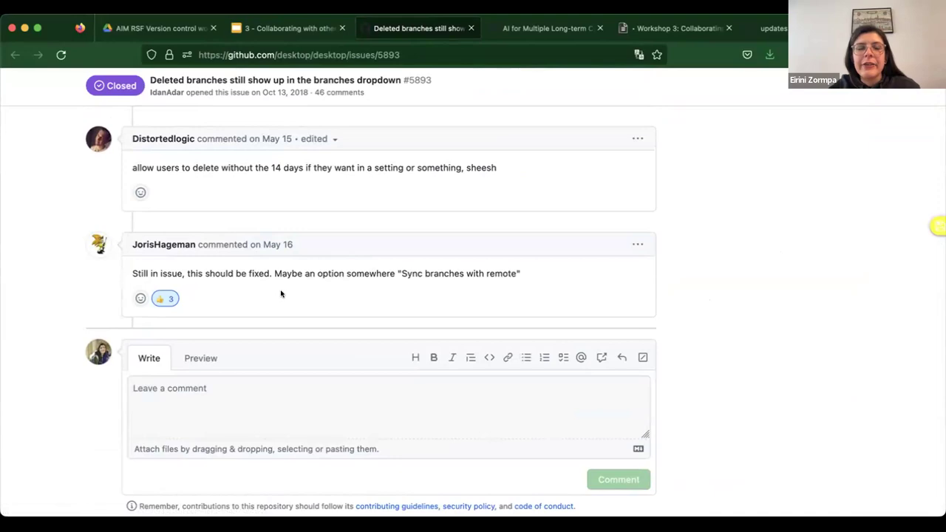
scroll(281, 293, "up", 2)
scroll(281, 293, "up", 15)
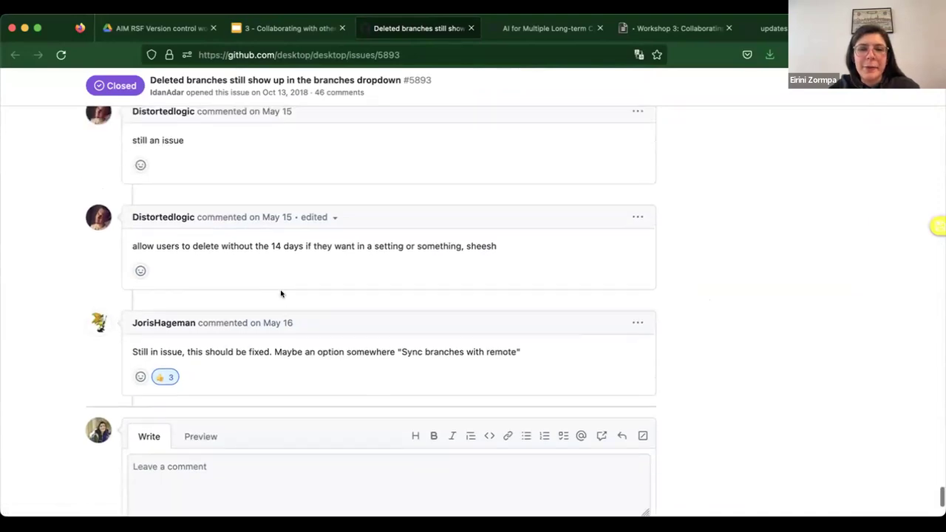
scroll(281, 293, "up", 15)
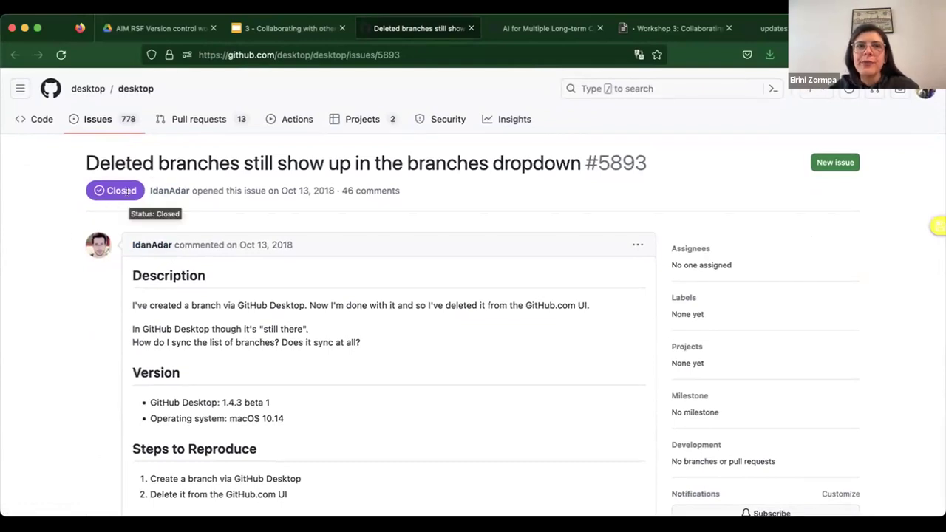
Step: Open the training repository of the aim-rsf organization and start a new issue in it
left_click(640, 33)
left_click(547, 28)
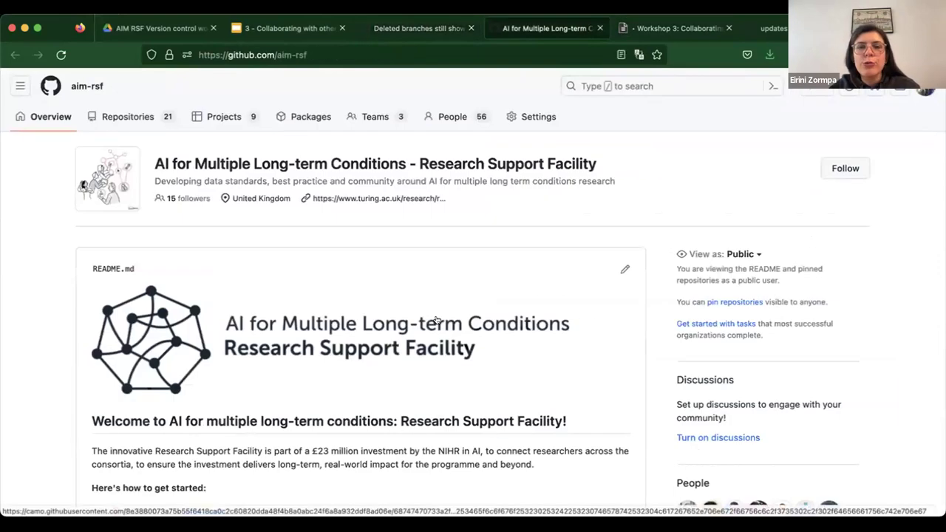
scroll(436, 320, "down", 5)
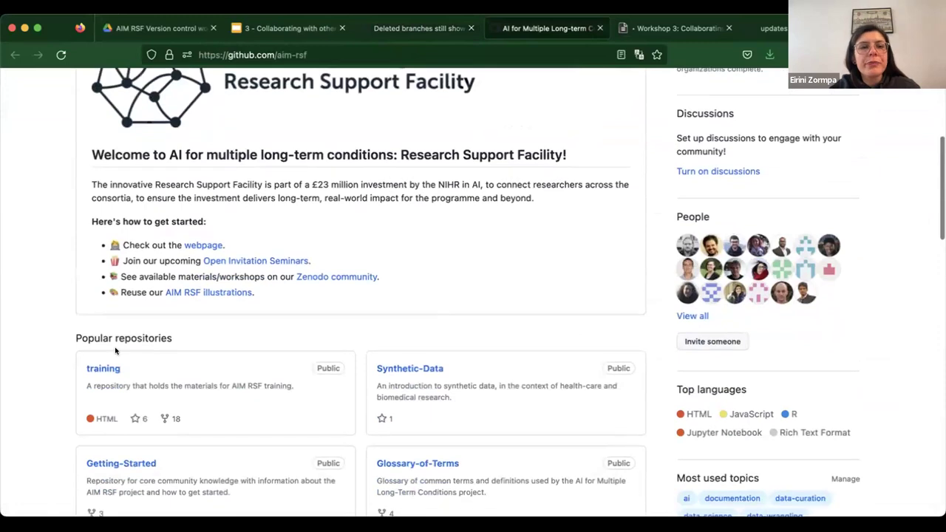
left_click(101, 369)
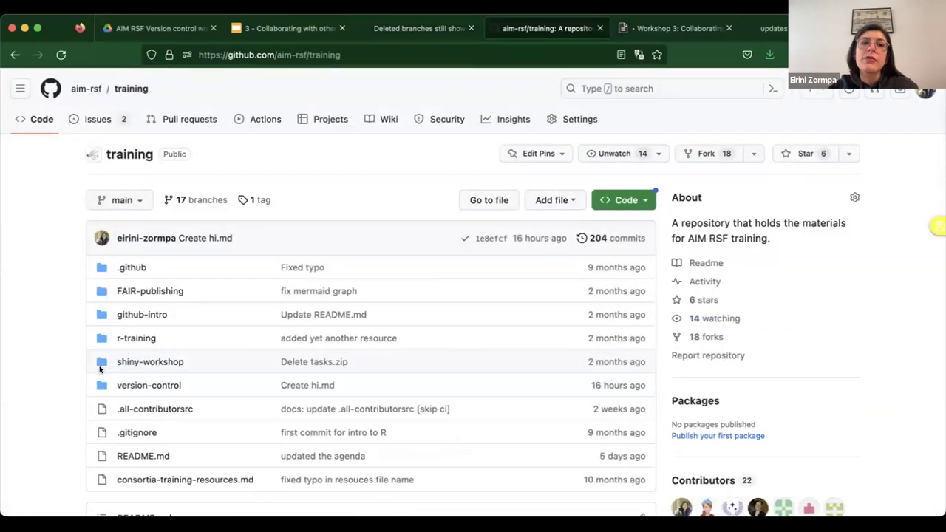
left_click(94, 119)
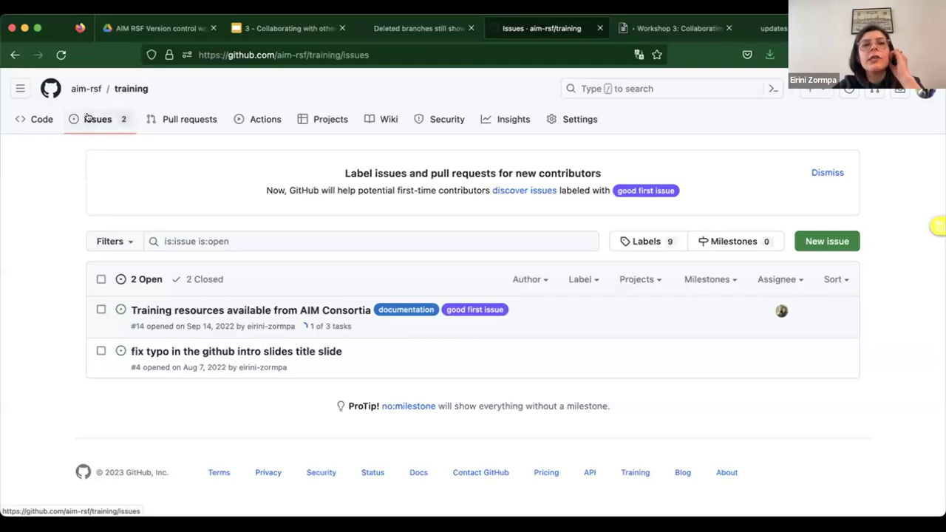
left_click(825, 242)
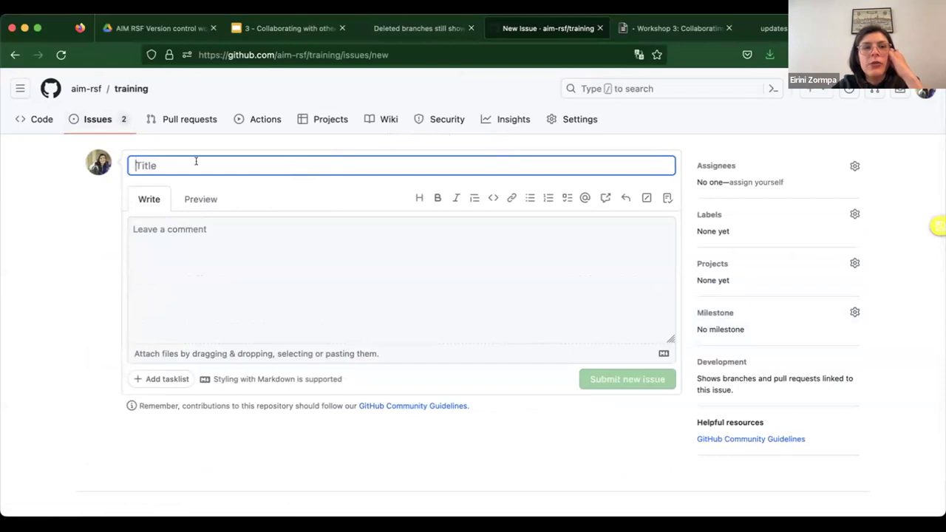
Step: Title the new issue "Training needed on health topics"
left_click(189, 271)
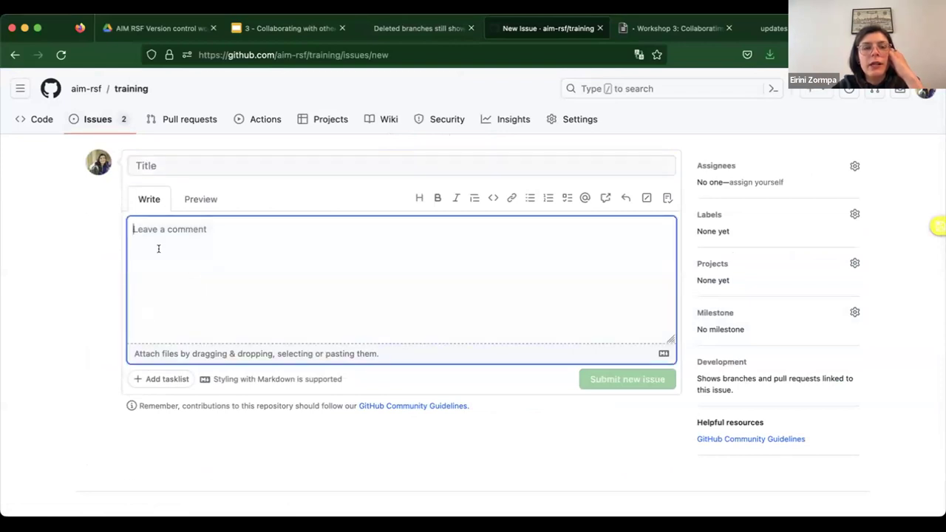
left_click(169, 163)
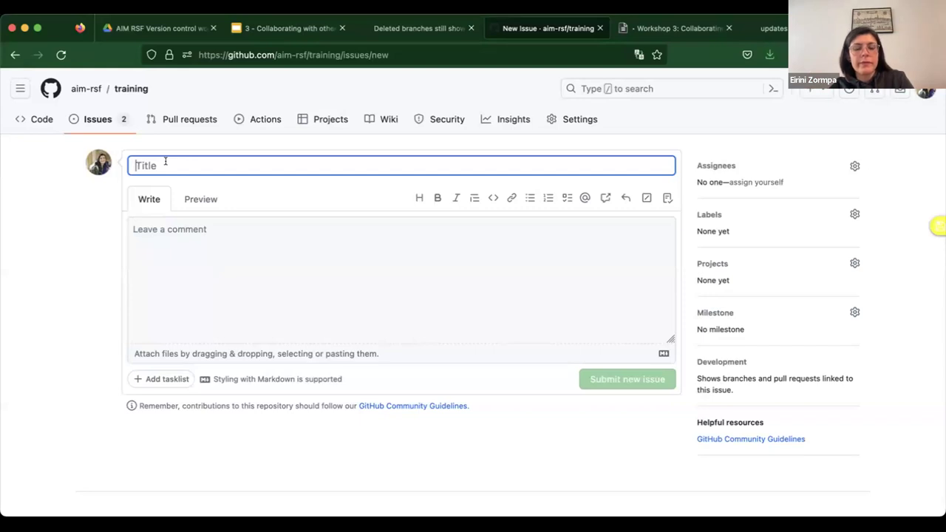
type("Tr")
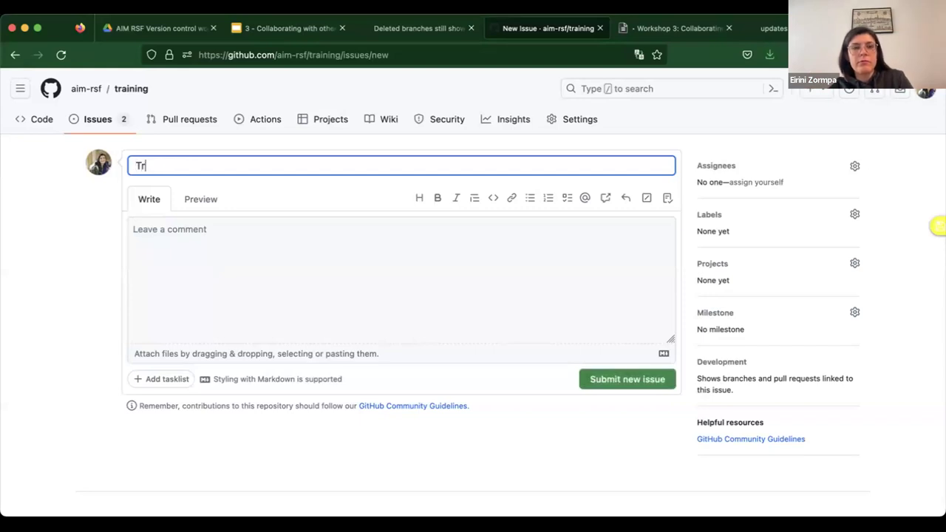
type("aining needed on")
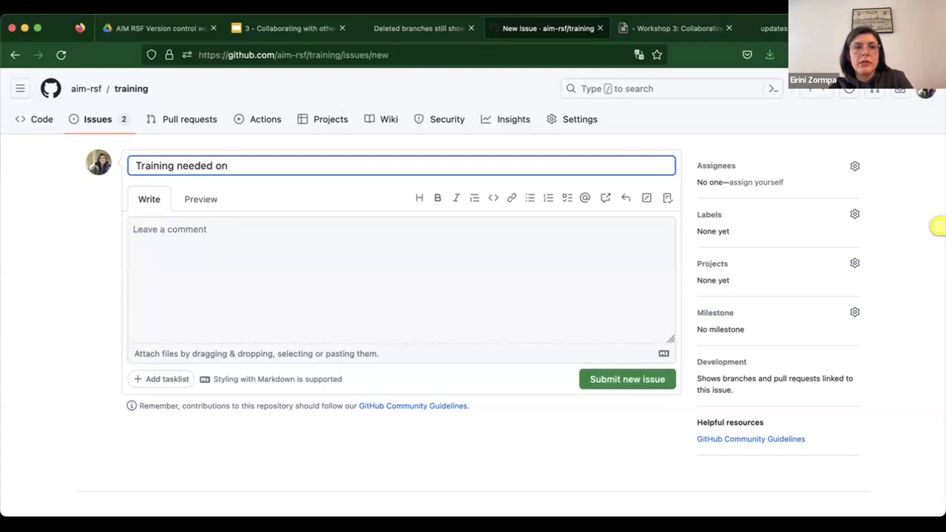
type(" health topics")
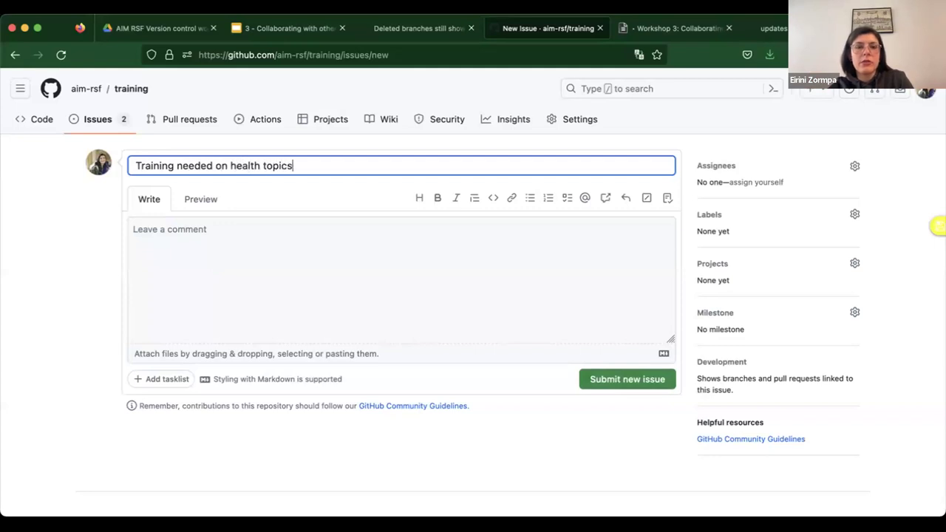
Step: Begin the issue description with the level-two Markdown heading "## About"
left_click(180, 299)
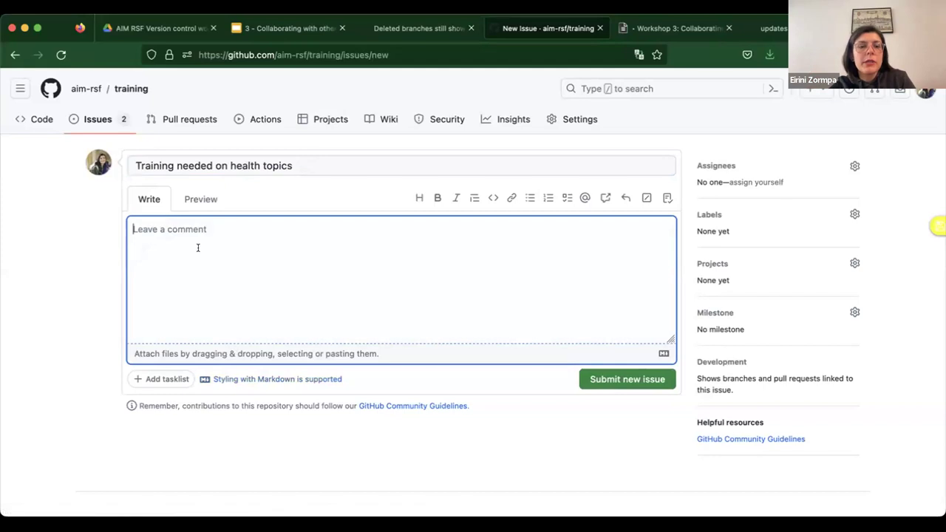
type("##")
key("BackSpace")
key("BackSpace")
type("##")
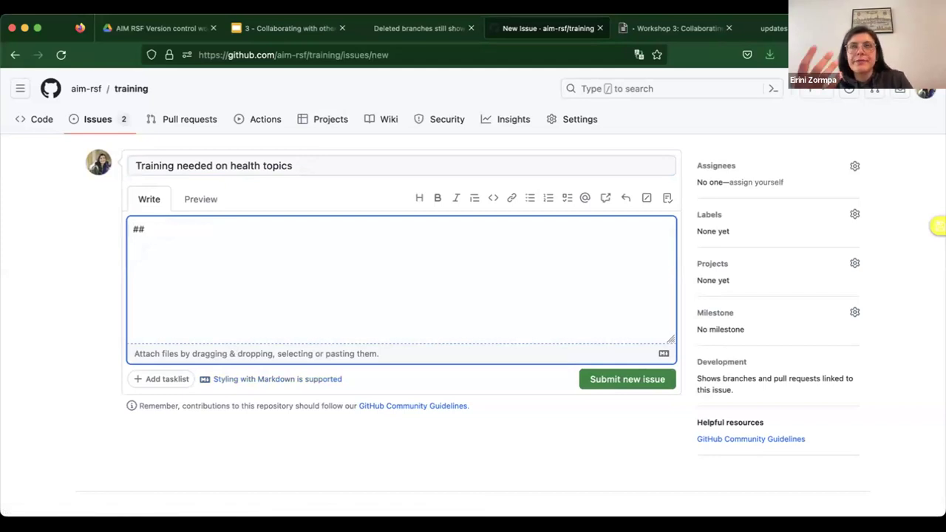
type(" About")
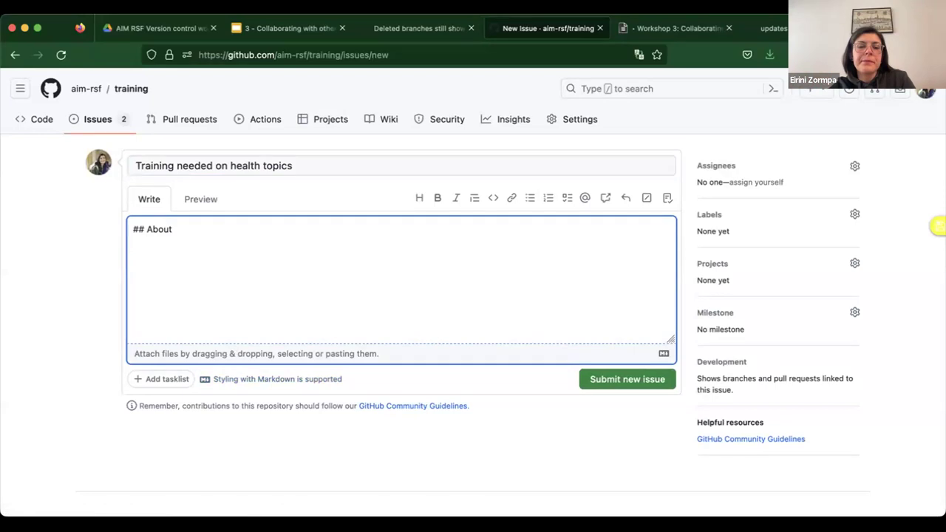
Step: Write below the About heading: "The training that has been offered by the RSF till now has been focused on technical and computational skills."
type("The train")
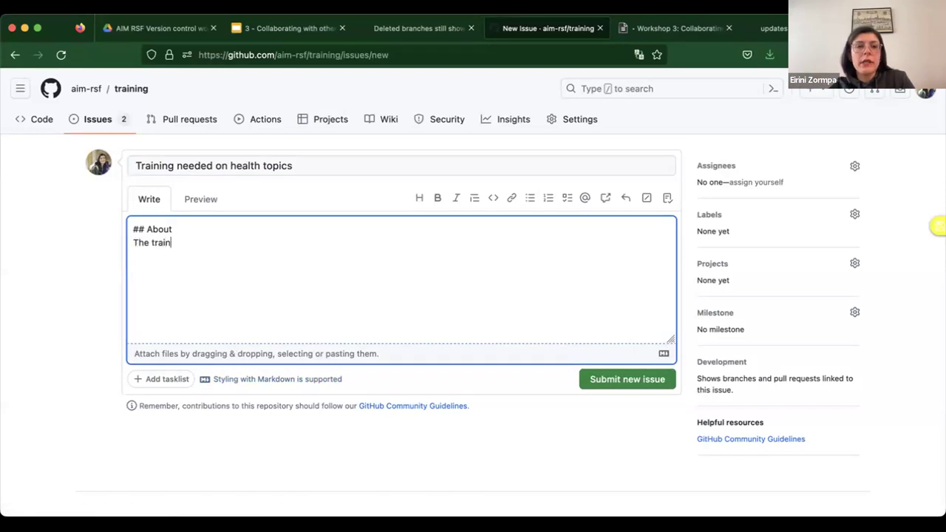
type("ing that is")
key("BackSpace")
key("BackSpace")
type("has been offered ")
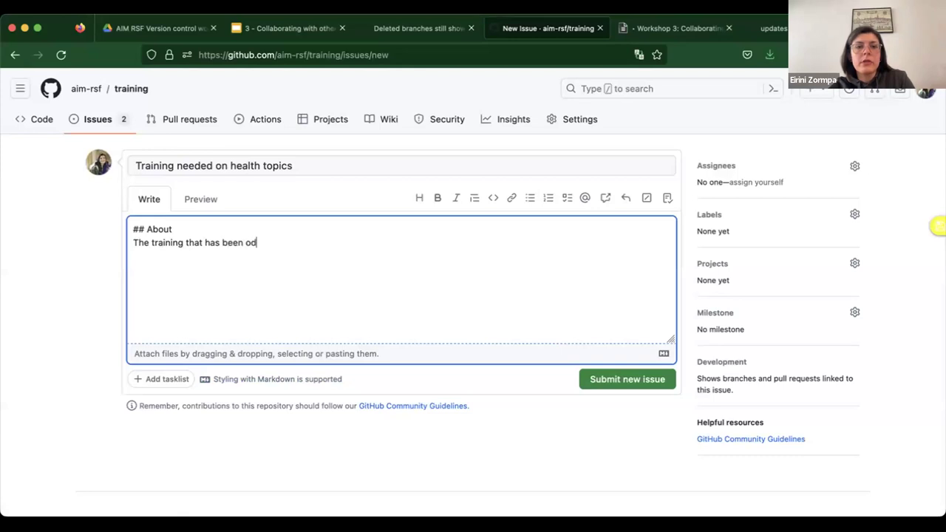
type("by t")
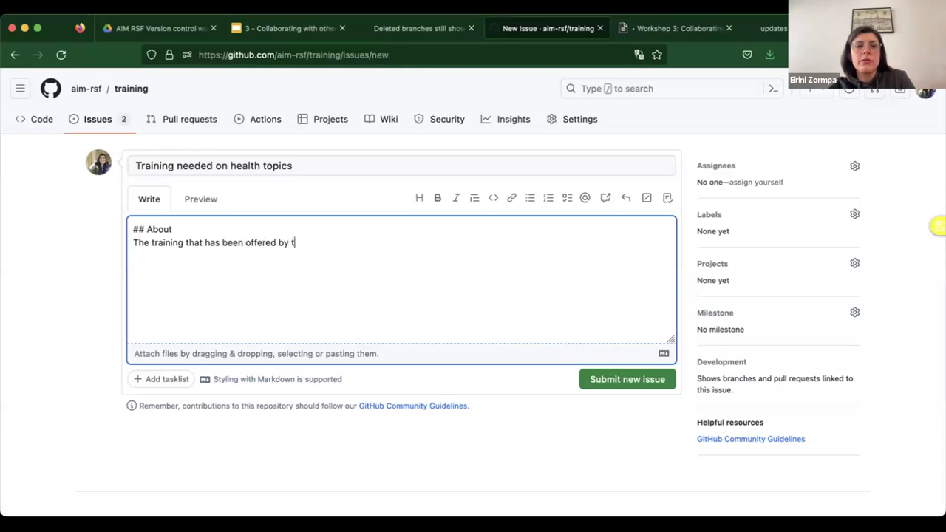
type("he RSF till now ha")
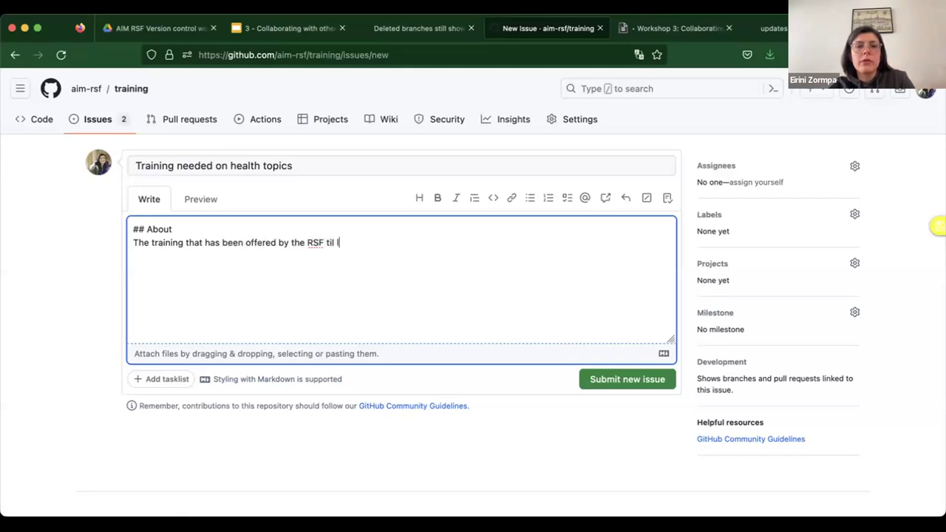
type("s been focuse")
key("BackSpace")
type("sed")
type("cont")
key("BackSpace")
key("BackSpace")
key("BackSpace")
key("BackSpace")
type("technical and com")
key("BackSpace")
type("omputations sk")
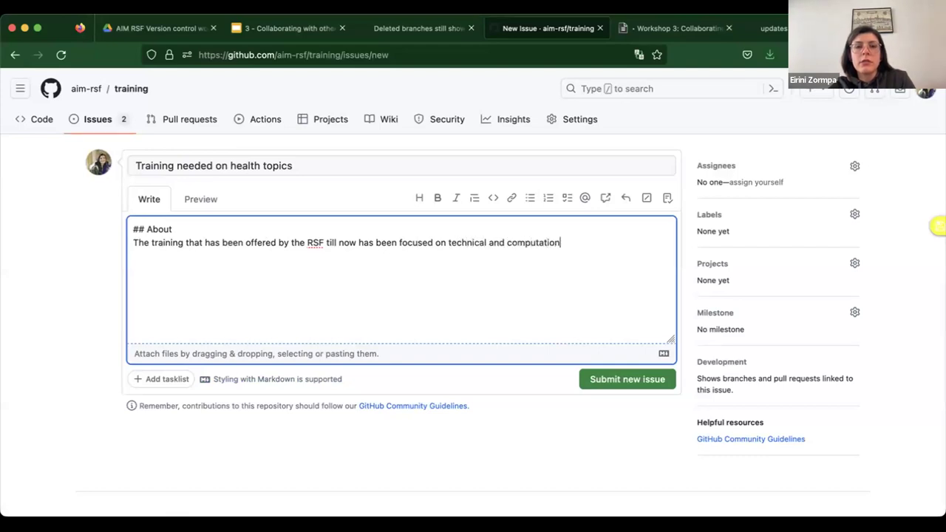
key("BackSpace")
key("BackSpace")
key("BackSpace")
key("BackSpace")
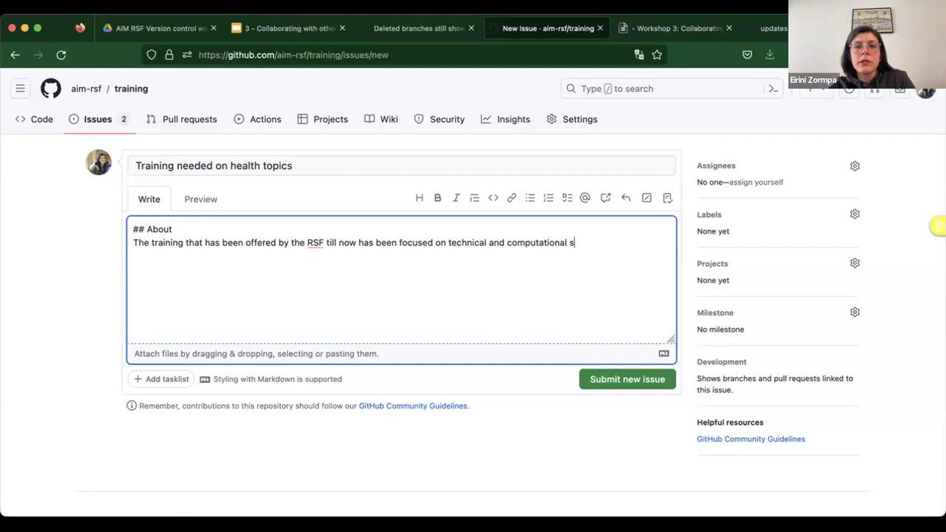
type("al skills. It's")
Step: Complete the About paragraph with the sentence "It'd be useful to cover topics specifically related to health research."
key("BackSpace")
type("d be useful to cover")
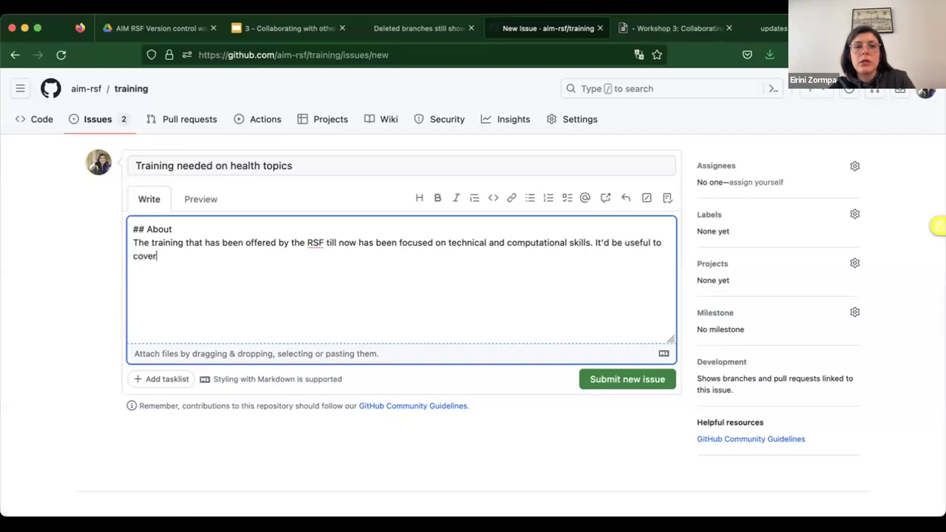
type(" topics specifically rel")
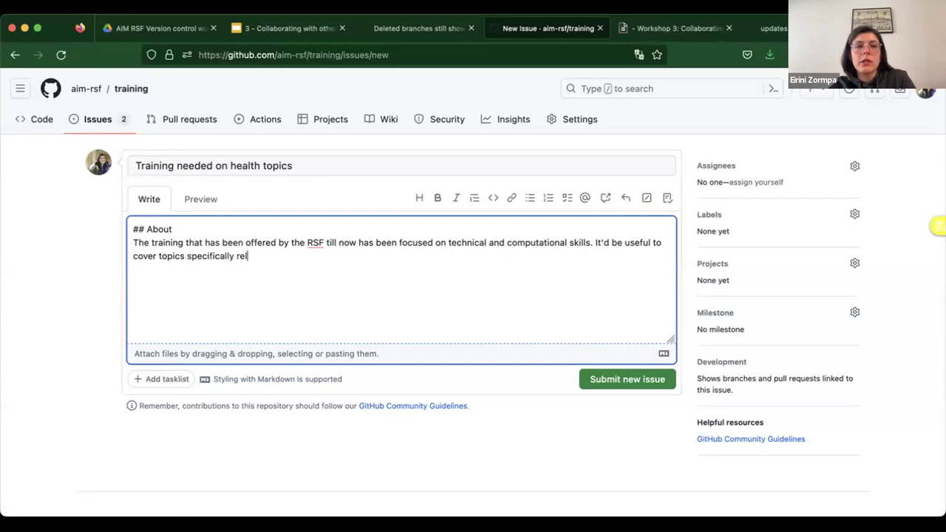
type("ated to health research.")
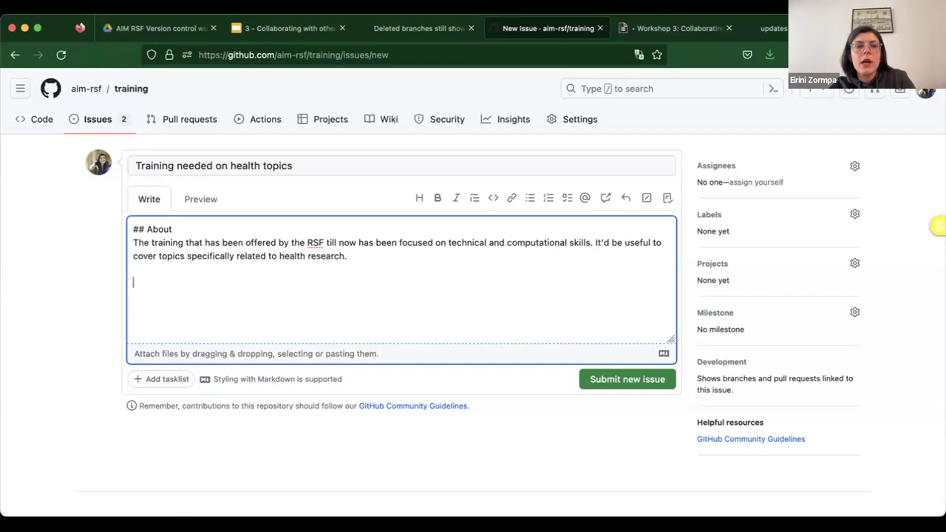
Step: Add a "## To-do" heading below the paragraph with an unchecked task reading "identify relevant topics"
type("## t")
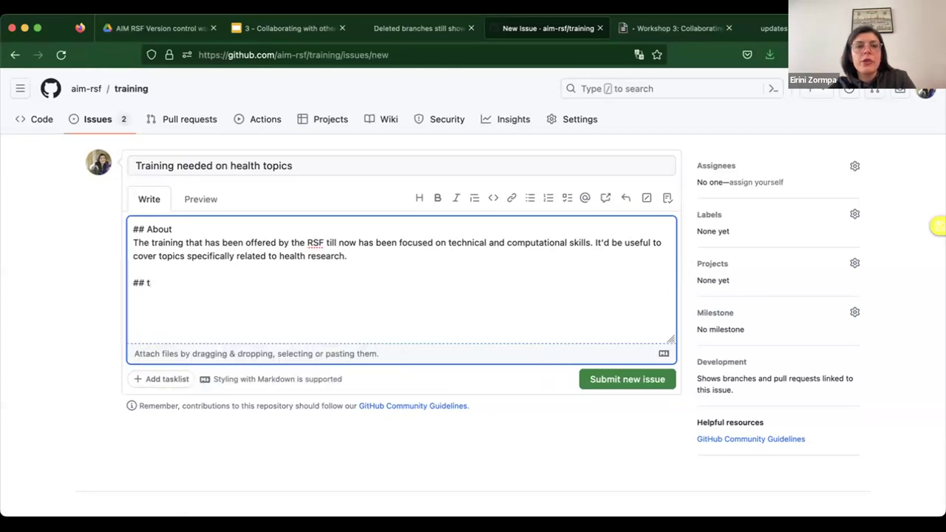
type("o-do")
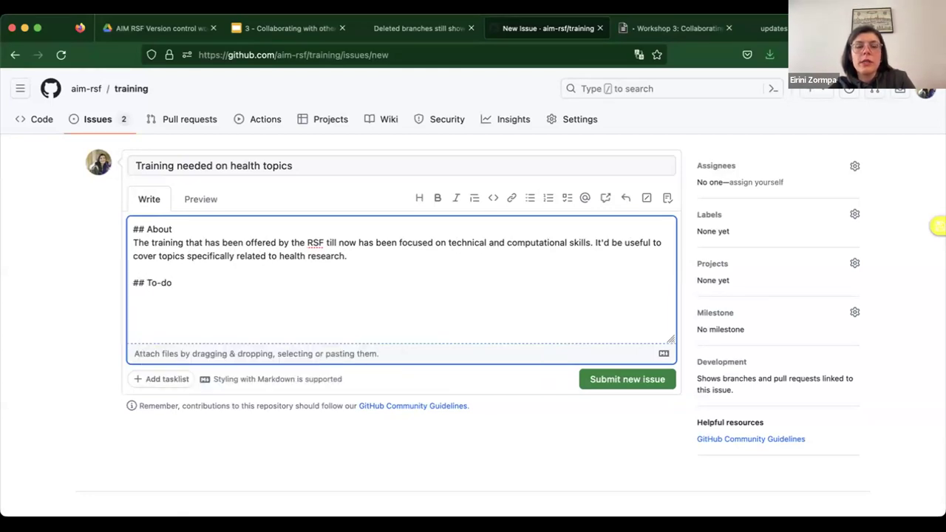
type("-[")
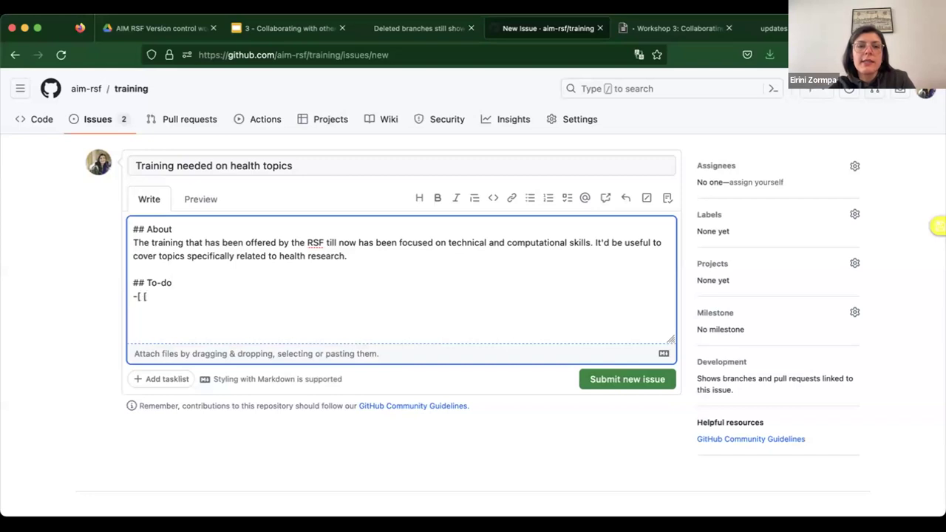
type(" ] identify relevant tpo")
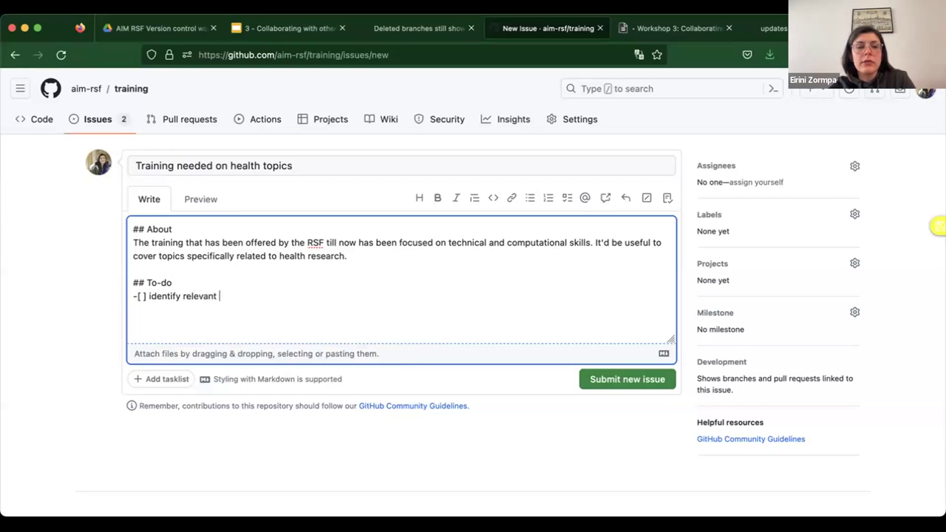
key("BackSpace")
type("opics")
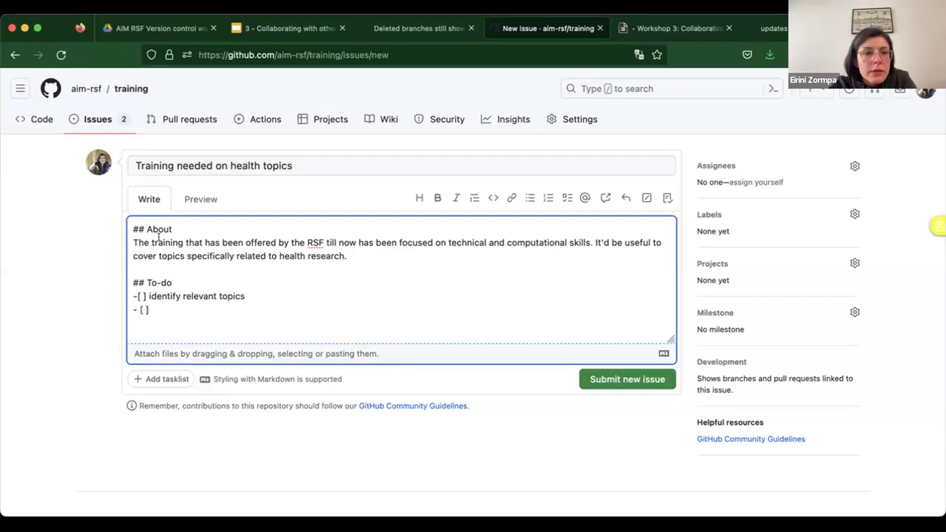
Step: Correct the first task's checkbox markup to "- [ ]" and place an empty "- [ ]" task line below it
left_click(138, 295)
left_click_drag(153, 309, 115, 309)
key("BackSpace")
type("- [ ] ")
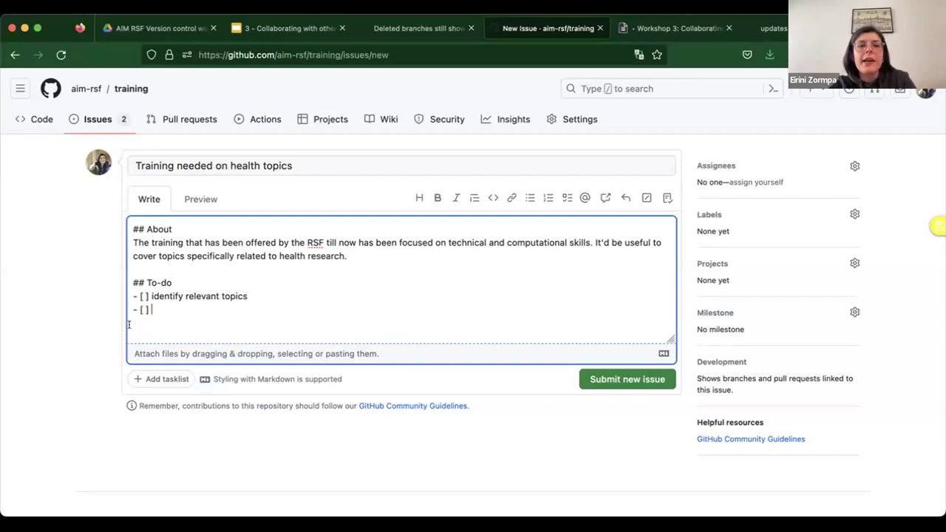
Step: Complete the To-do list with the unchecked tasks "find someone to talk about them!" and "Profit!"
type("find someone to talk abou")
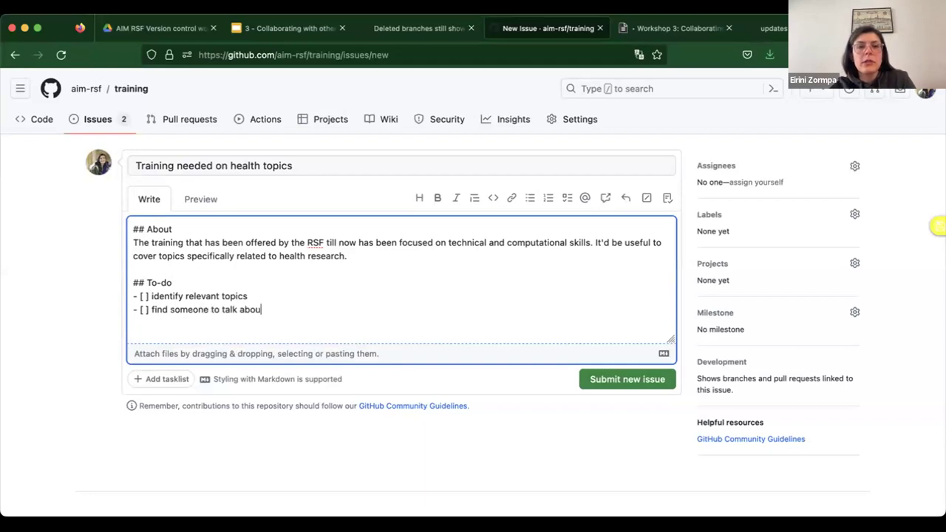
type("t them!")
key("Return")
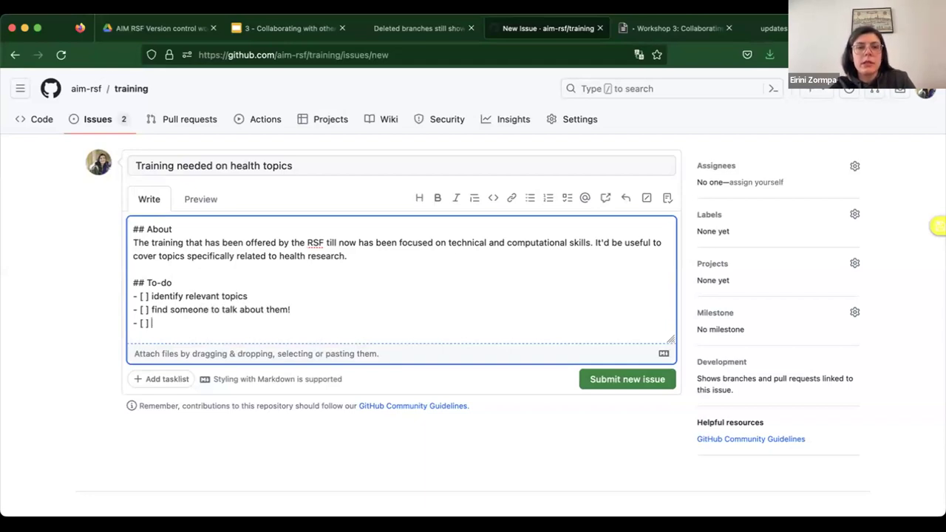
type("Profit!")
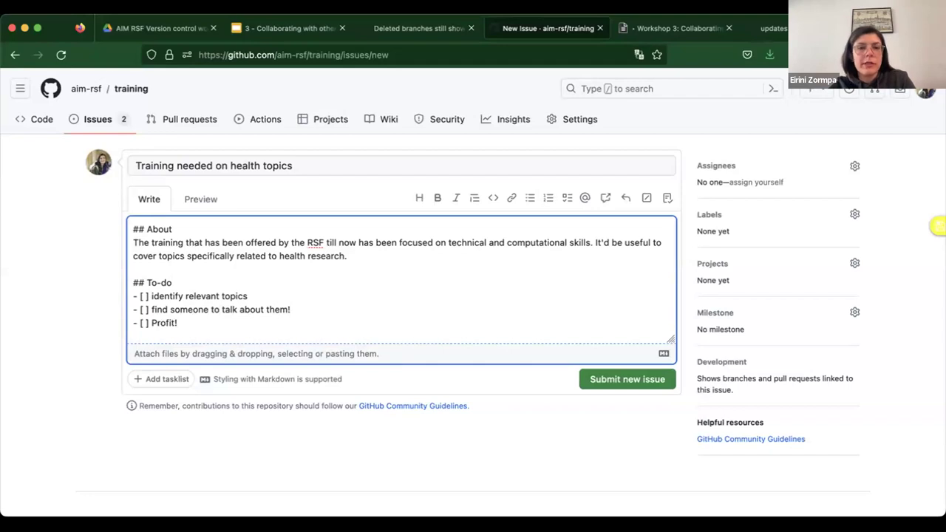
Step: Submit the new issue "Training needed on health topics"
left_click(331, 503)
left_click(537, 280)
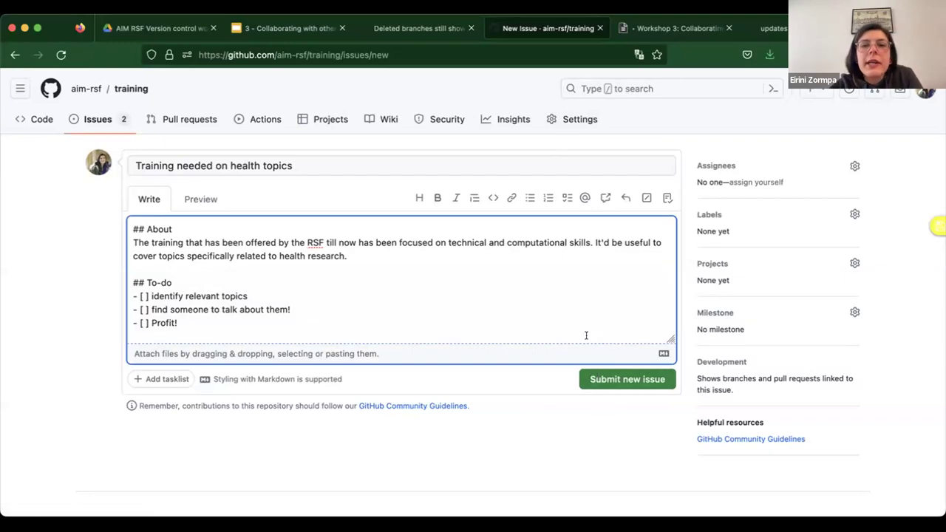
left_click(614, 380)
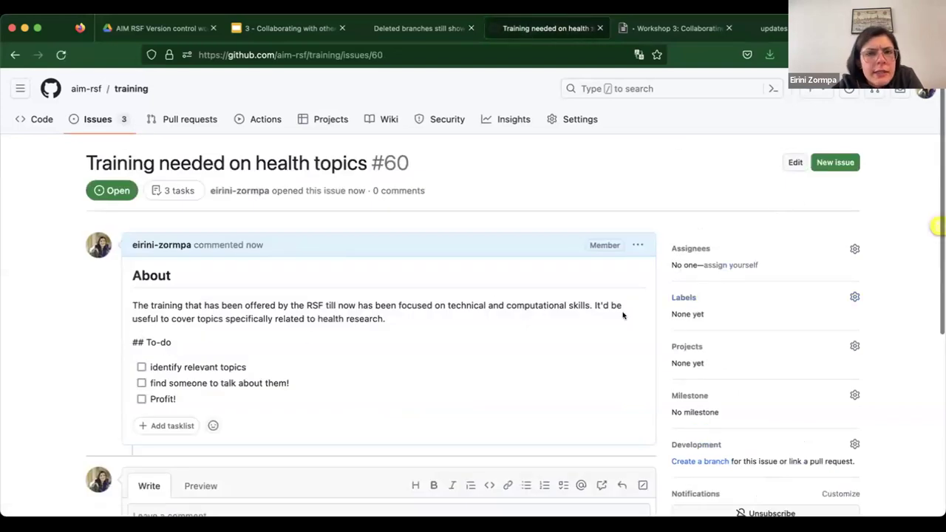
Step: Edit the issue description to fix the spacing in the "## To-do" heading, and save the updated comment
left_click(638, 245)
left_click(563, 313)
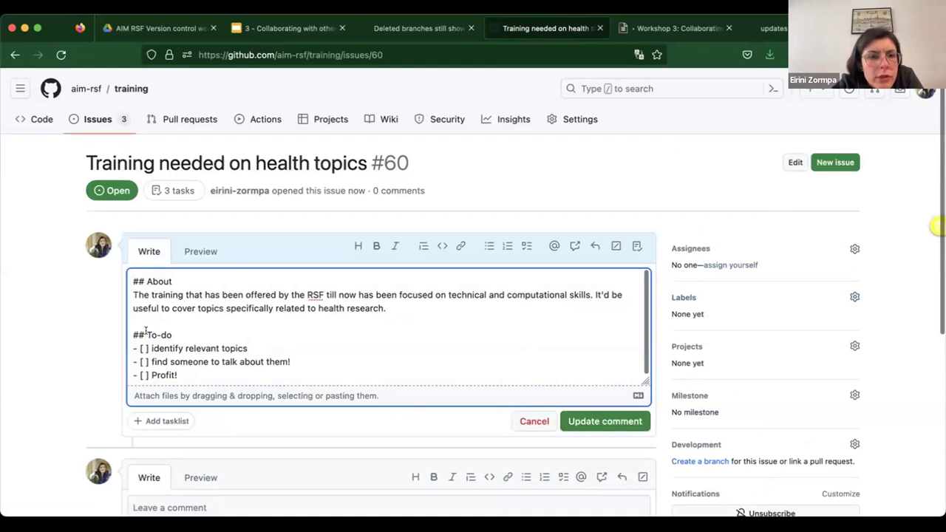
left_click(602, 422)
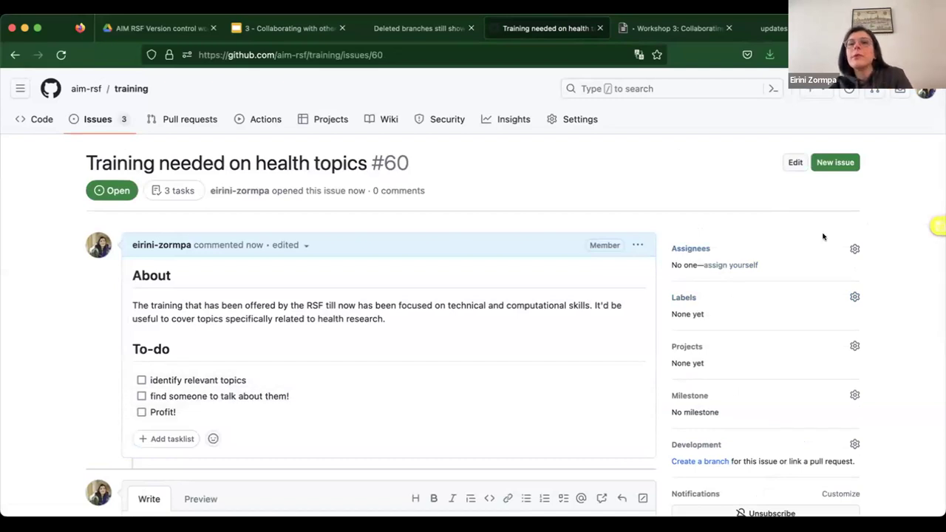
Step: Assign the issue to yourself and apply the "help wanted" label to it
left_click(715, 266)
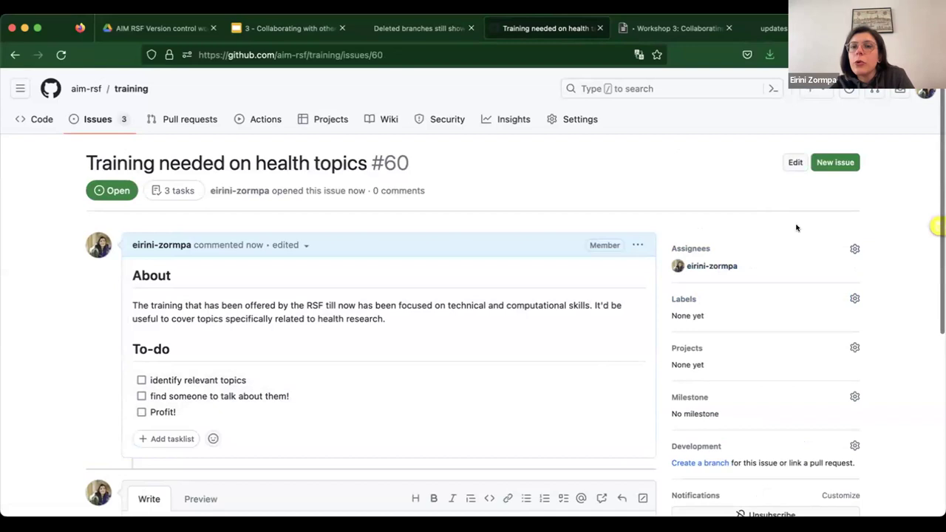
scroll(692, 255, "down", 1)
scroll(692, 251, "down", 1)
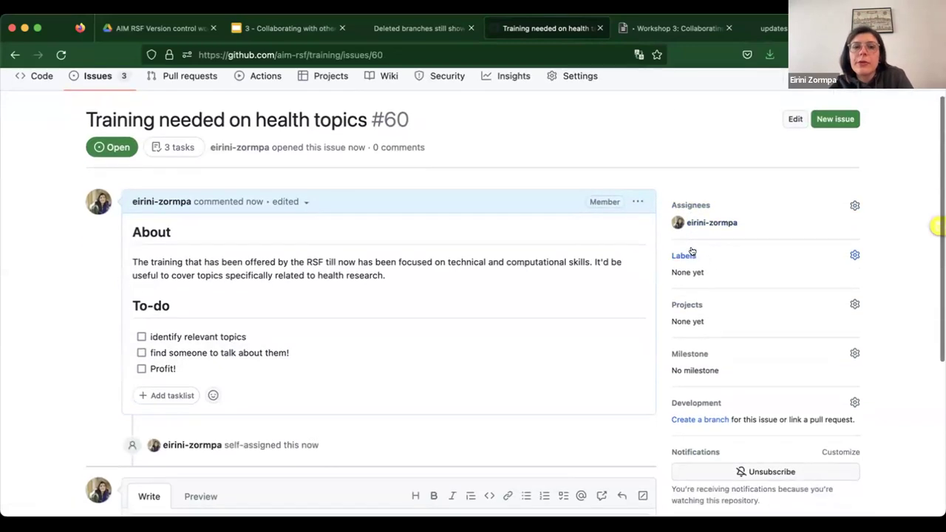
left_click(854, 255)
scroll(844, 420, "down", 2)
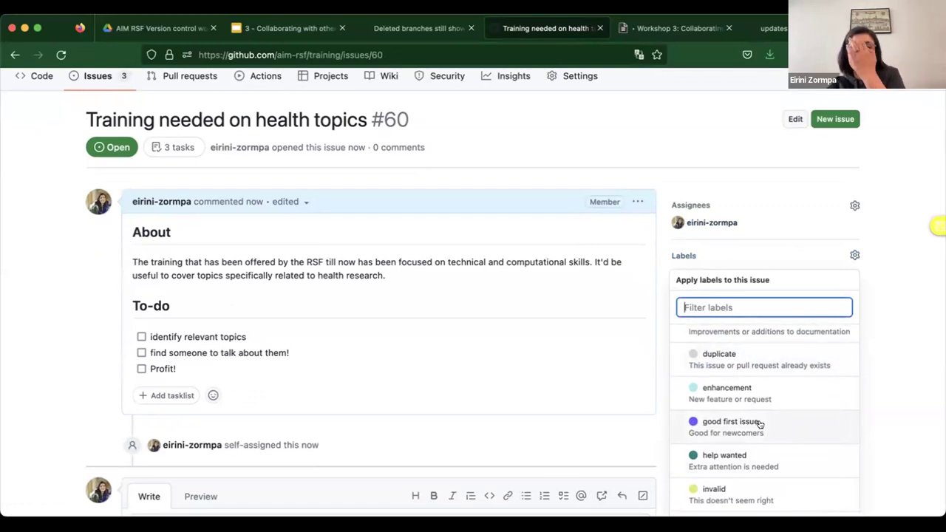
left_click(715, 463)
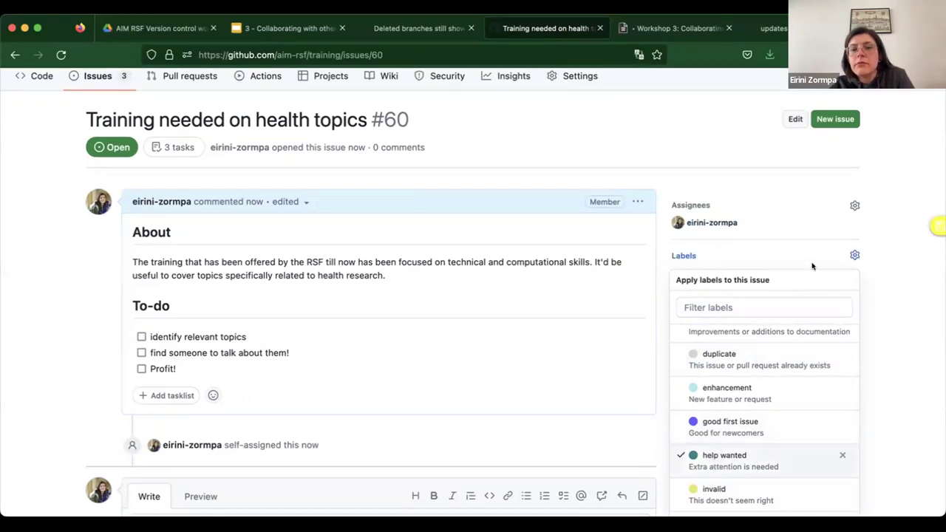
scroll(765, 370, "up", 2)
scroll(766, 370, "down", 2)
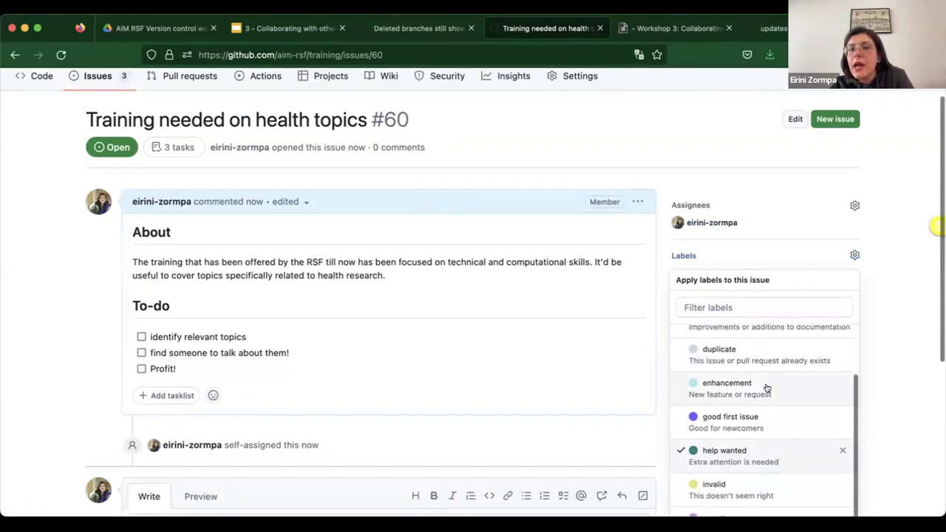
scroll(782, 385, "down", 5)
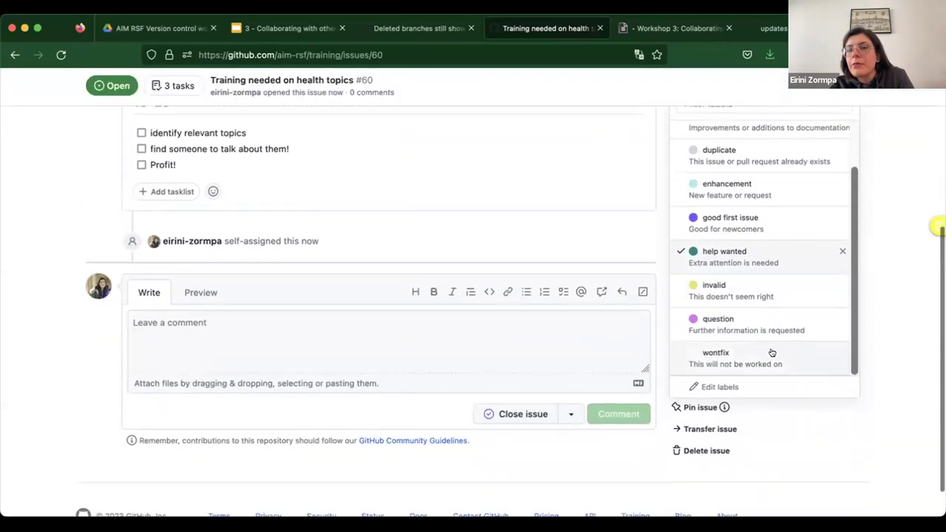
scroll(751, 262, "up", 5)
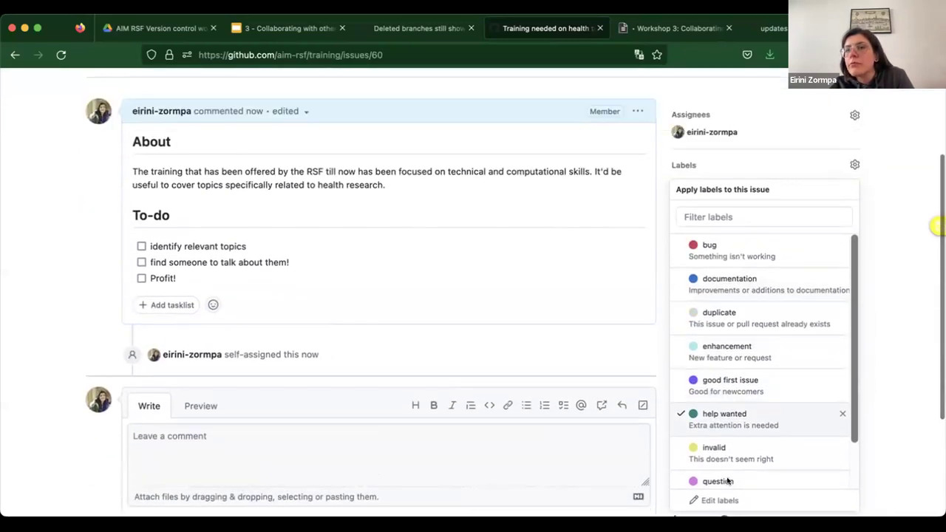
left_click(897, 403)
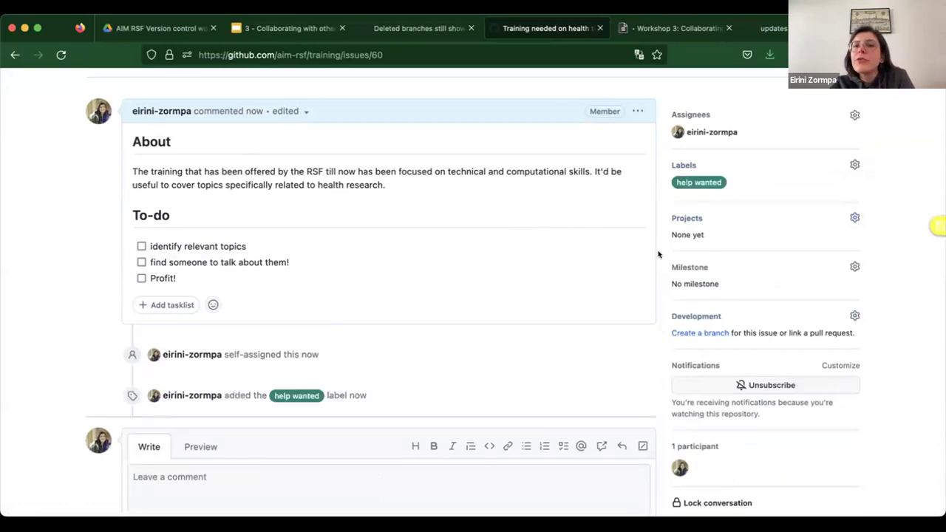
Step: Review the issue's assignee, label, project and milestone settings, and open the aim-rsf organization's overview page
scroll(695, 222, "up", 4)
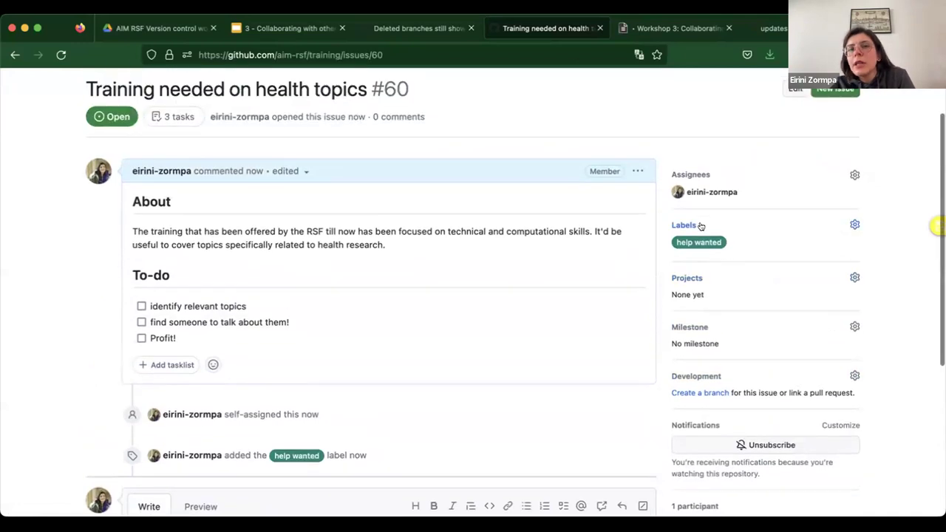
scroll(700, 226, "down", 2)
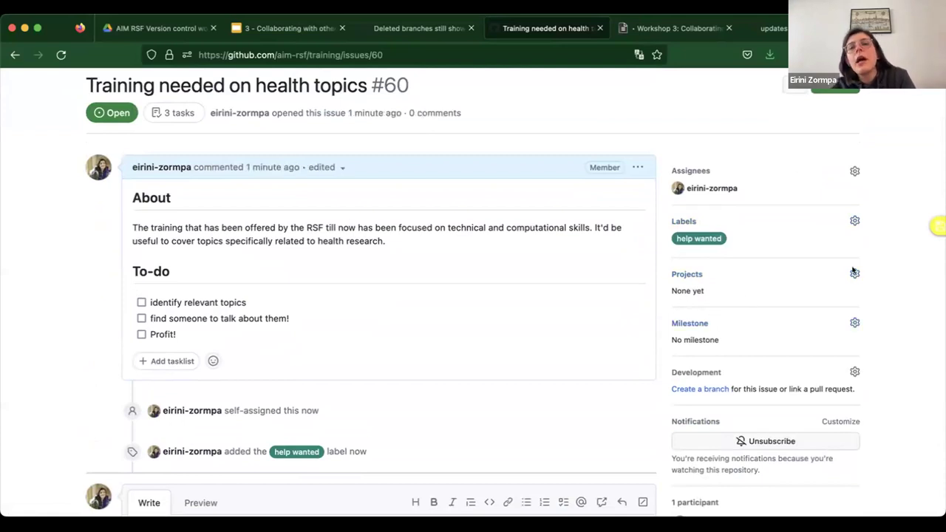
scroll(852, 270, "up", 2)
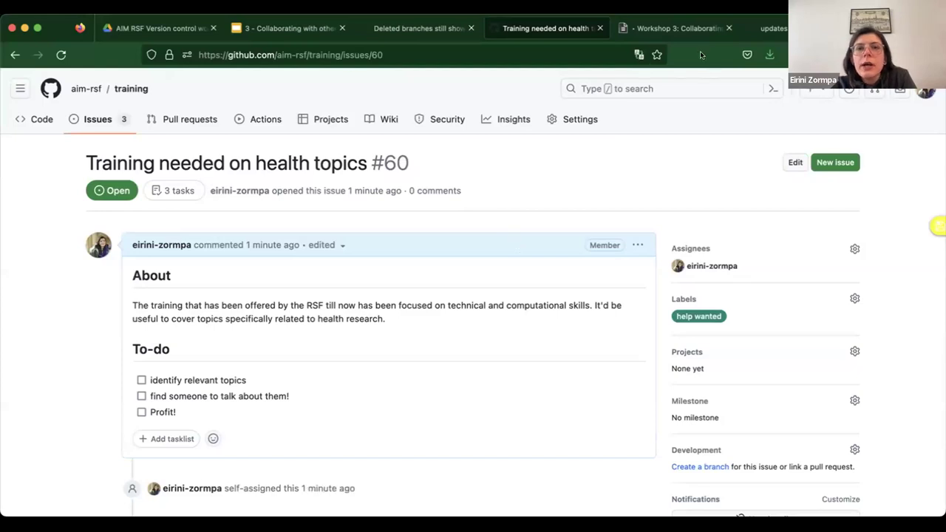
left_click(86, 89)
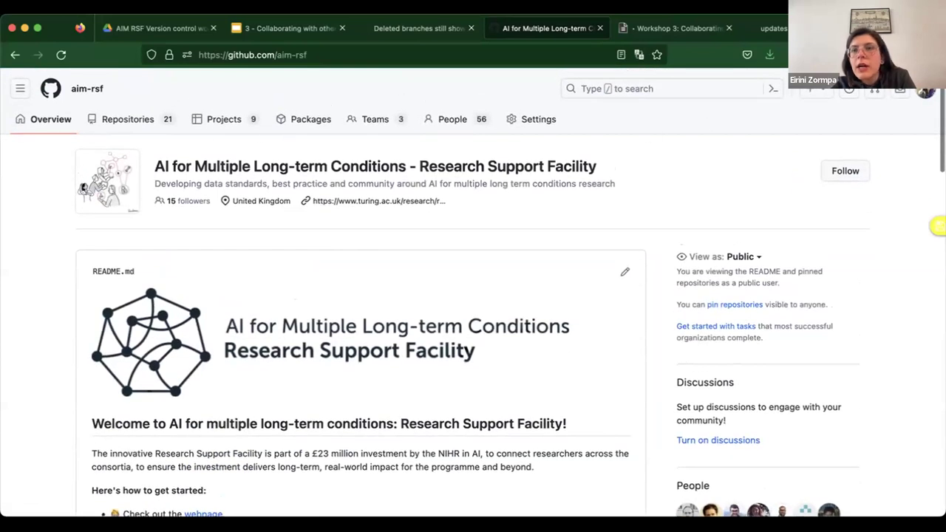
right_click(922, 90)
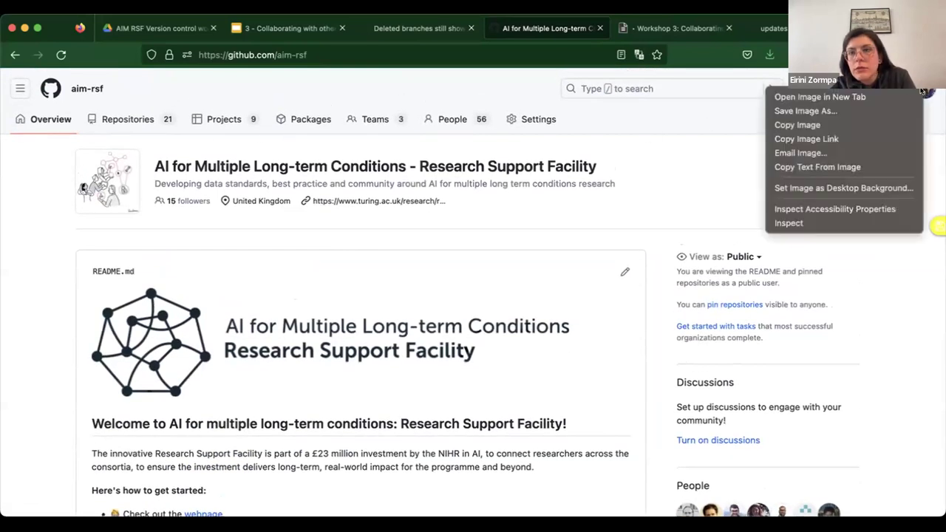
left_click(880, 96)
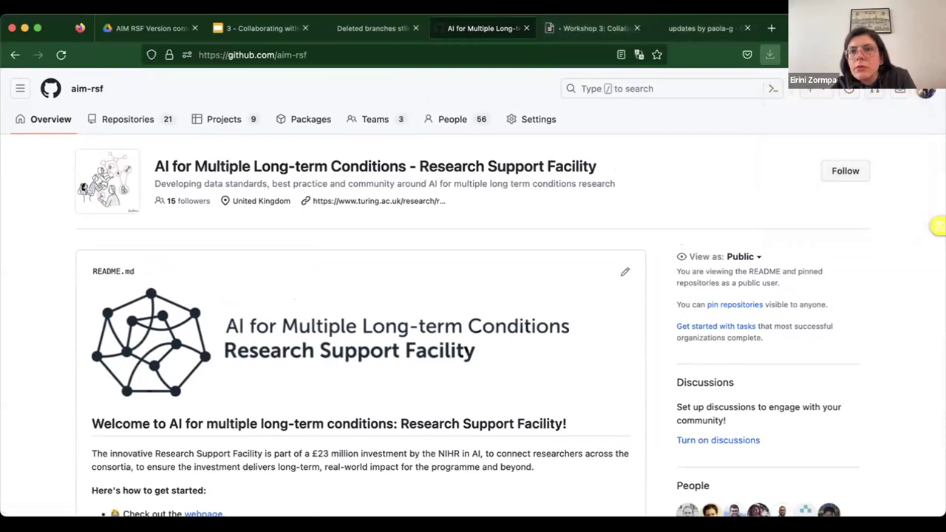
right_click(923, 90)
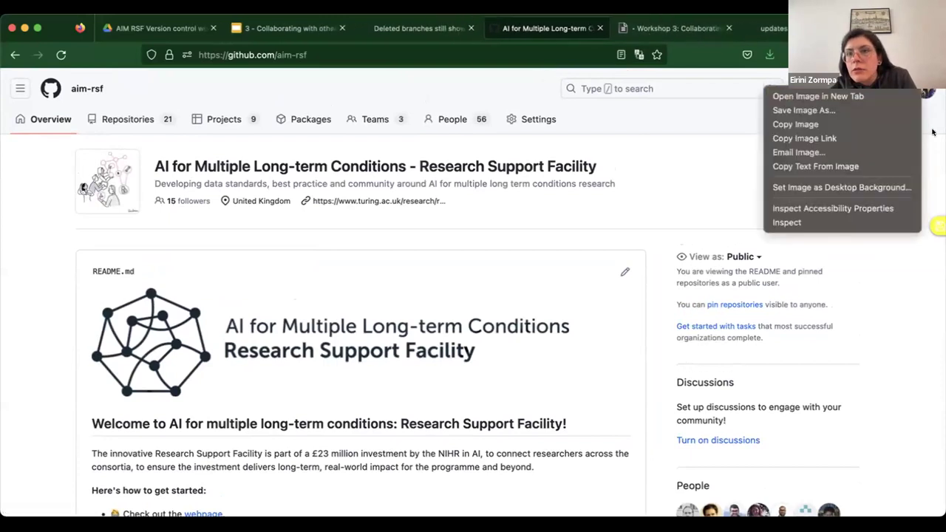
left_click(925, 92)
right_click(926, 92)
left_click(928, 95)
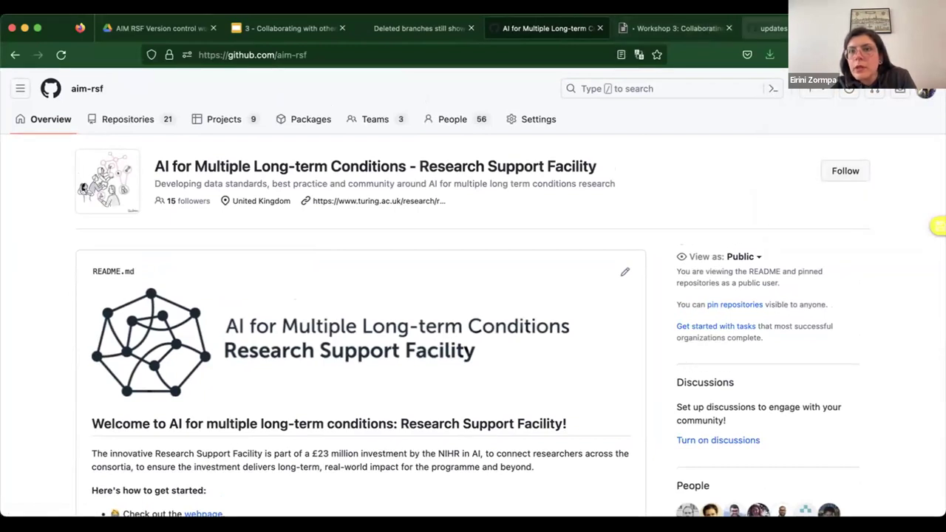
Step: Open your own GitHub profile from the "updates" pull request page and place its tab directly after the aim-rsf organization's tab
left_click(769, 28)
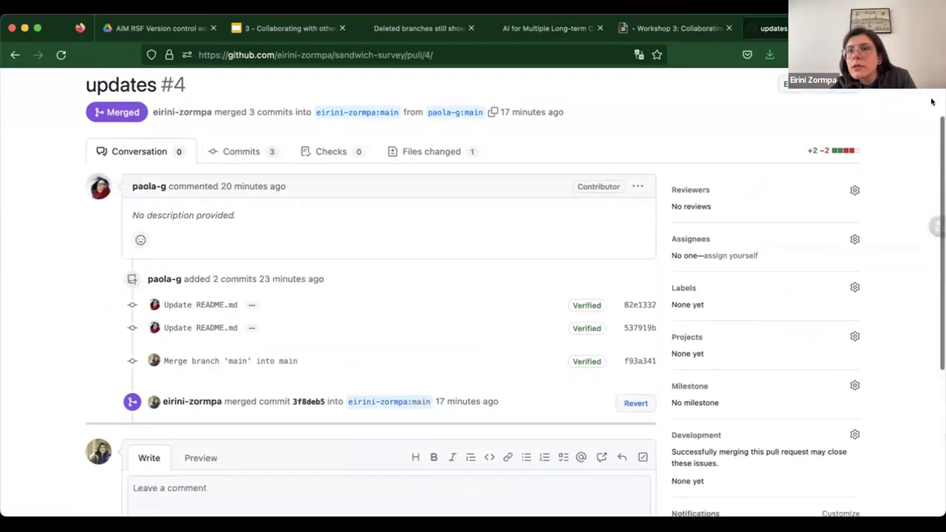
scroll(473, 296, "up", 2)
left_click(927, 88)
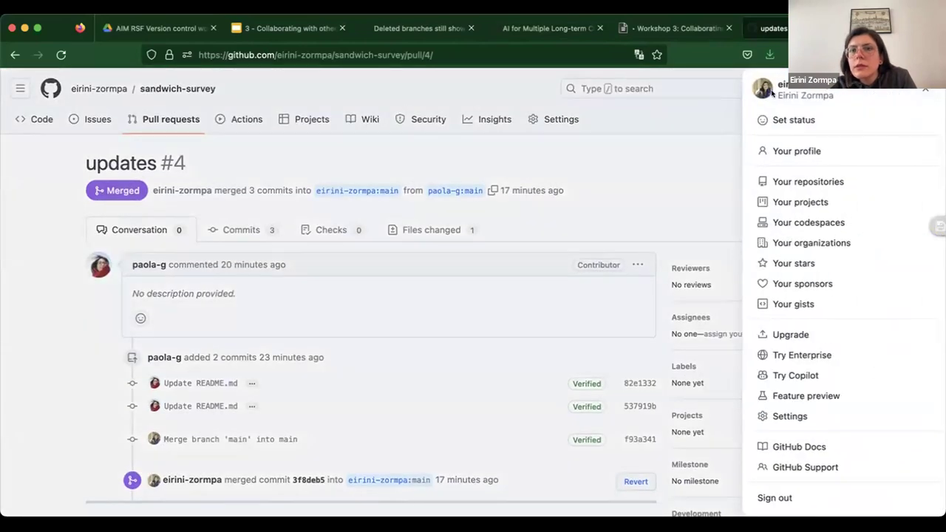
left_click(776, 151)
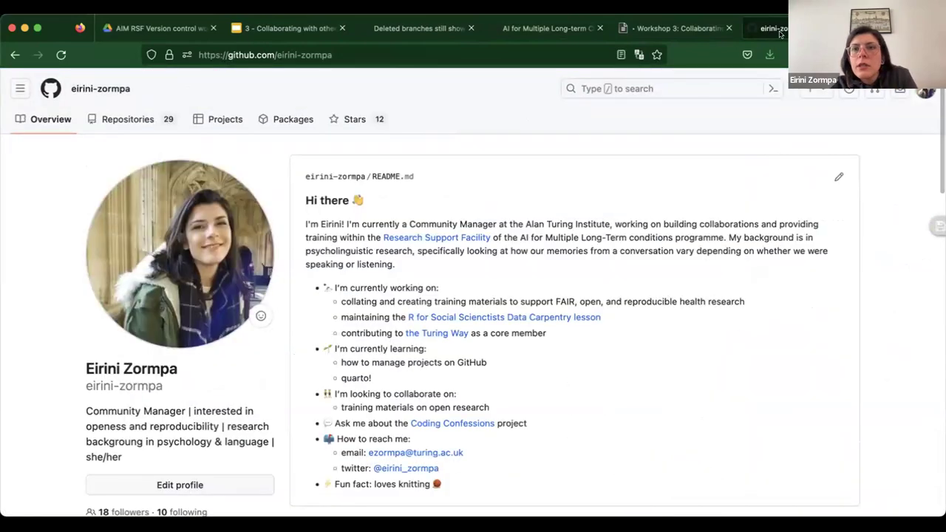
left_click_drag(774, 29, 681, 35)
Step: Compare the aim-rsf organization overview with the personal profile page, examining the README, people and popular repositories sections
left_click(536, 30)
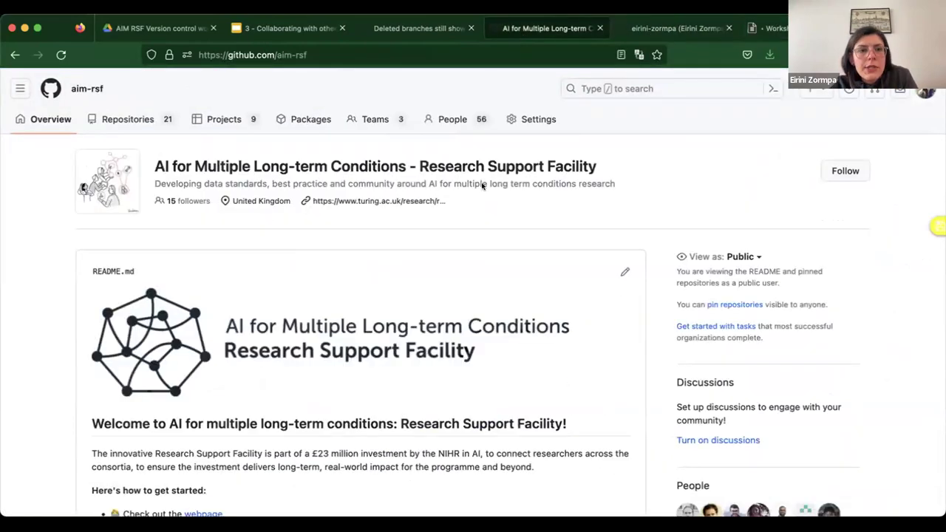
key("ctrl+Tab")
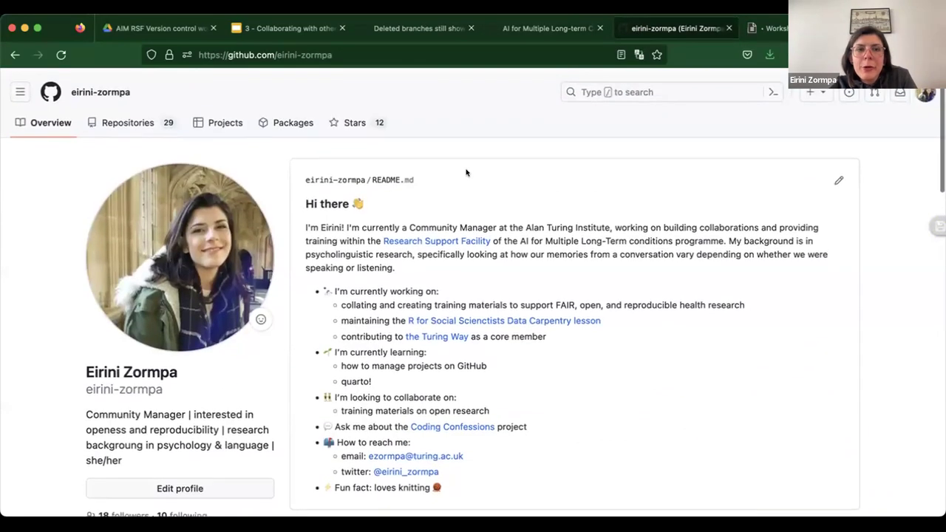
scroll(353, 181, "down", 5)
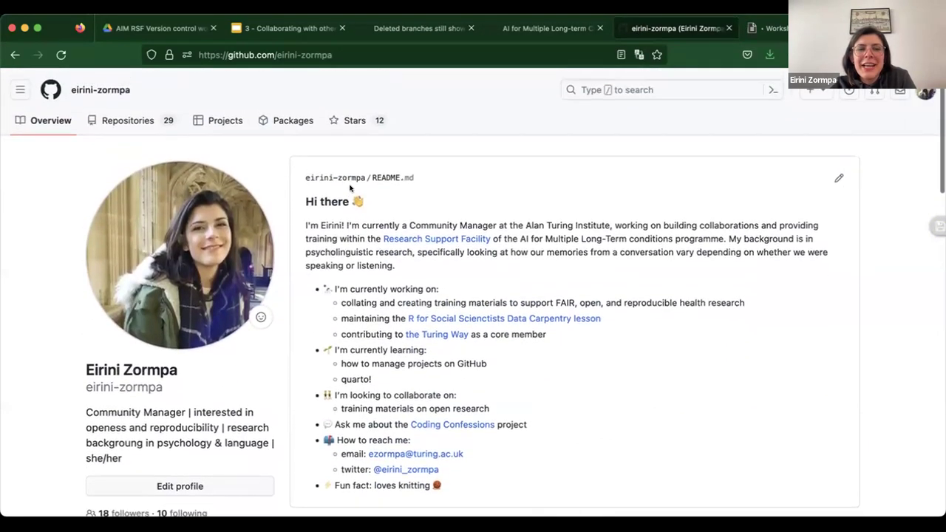
scroll(351, 188, "up", 5)
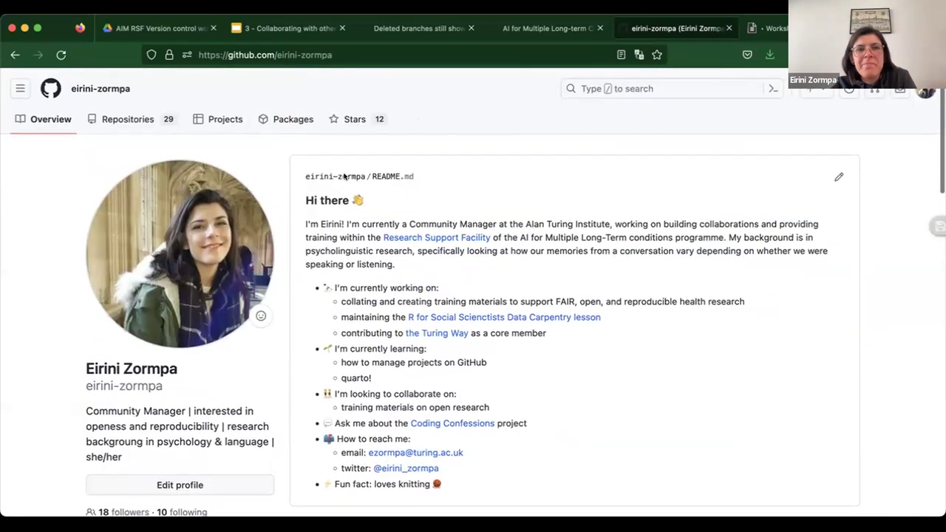
key("ctrl+shift+Tab")
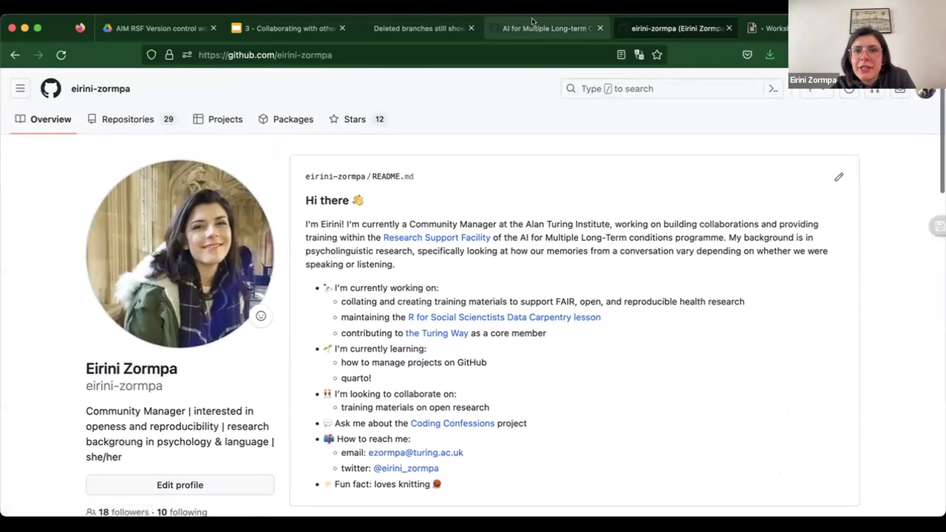
scroll(347, 338, "down", 5)
scroll(347, 337, "up", 5)
scroll(348, 337, "down", 6)
scroll(347, 338, "up", 3)
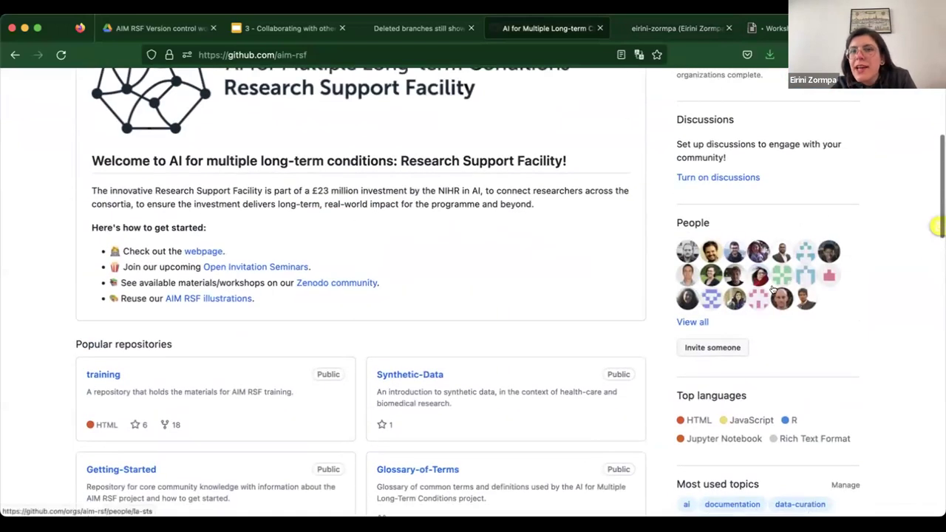
mouse_move(773, 290)
scroll(773, 288, "up", 2)
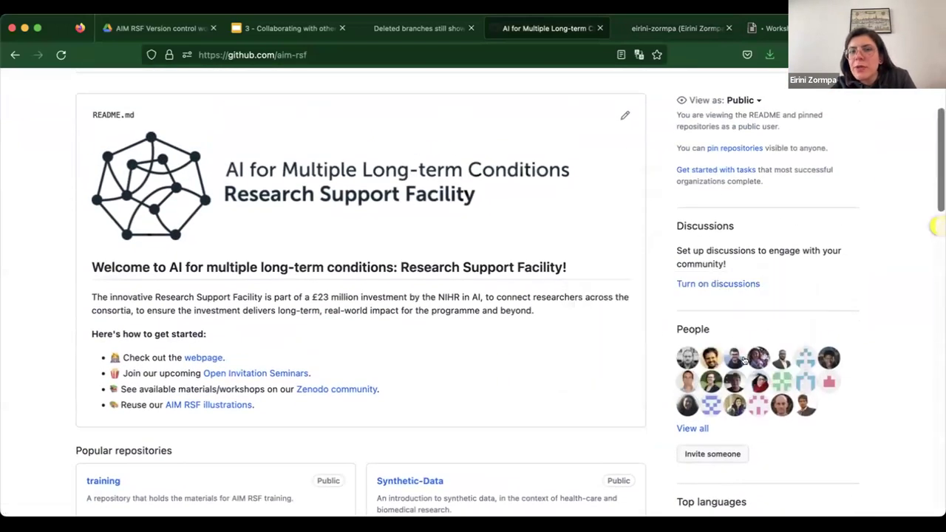
scroll(769, 436, "up", 3)
left_click(648, 25)
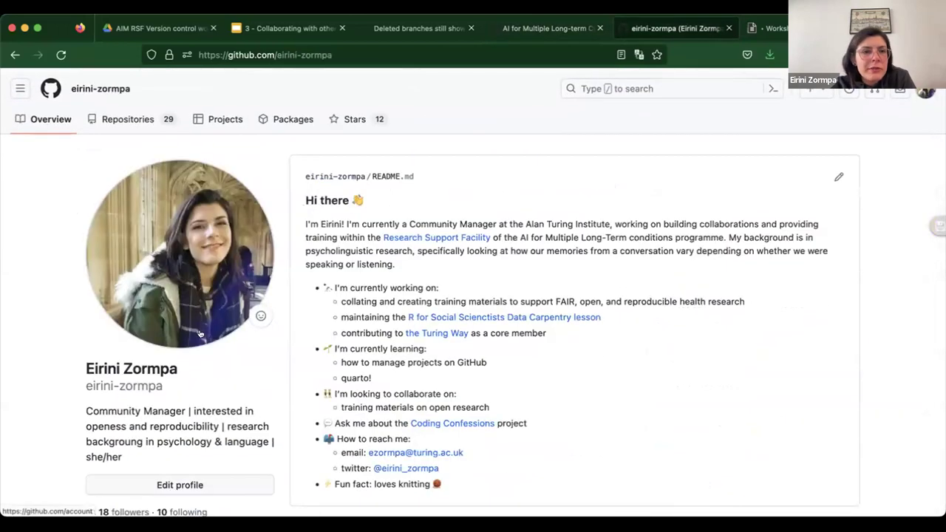
scroll(134, 313, "down", 2)
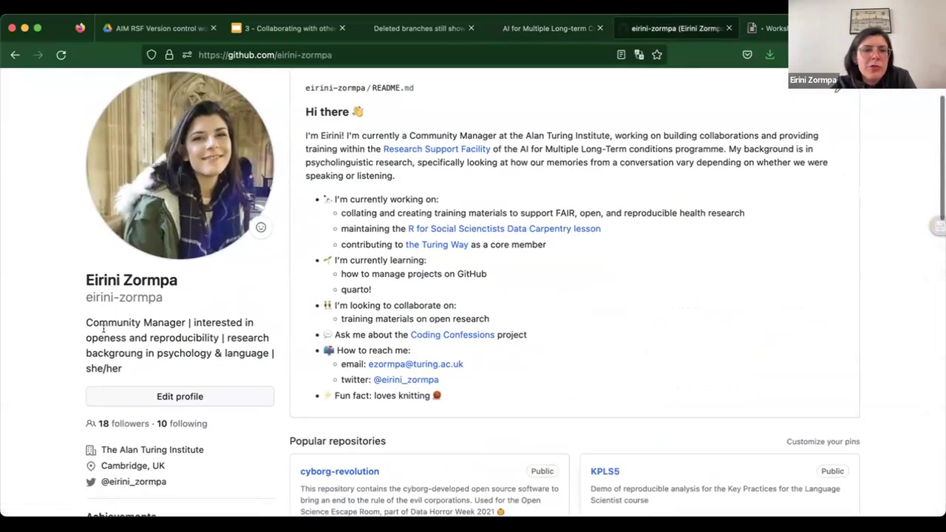
Step: Examine the personal profile's bio, workplace and location details, achievements, organizations and popular repositories
left_click_drag(85, 316, 126, 364)
left_click(127, 364)
scroll(127, 364, "down", 3)
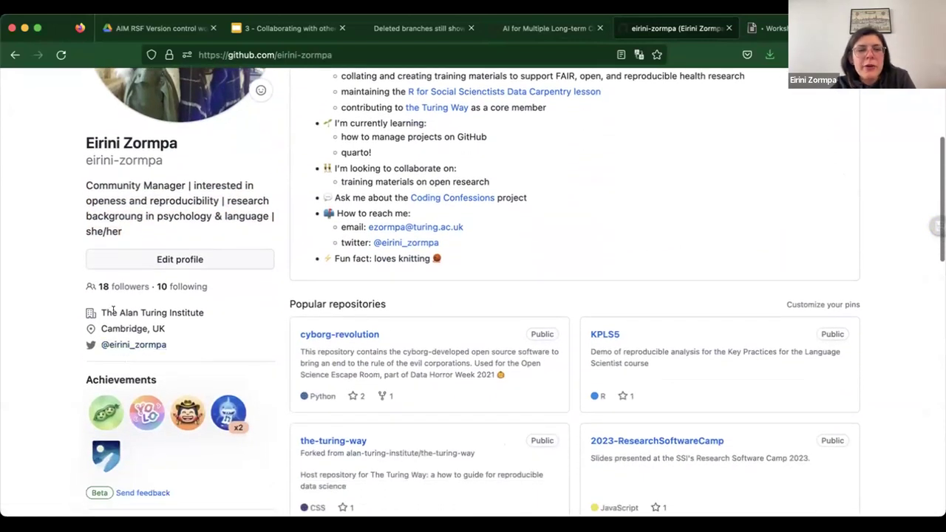
scroll(104, 345, "down", 1)
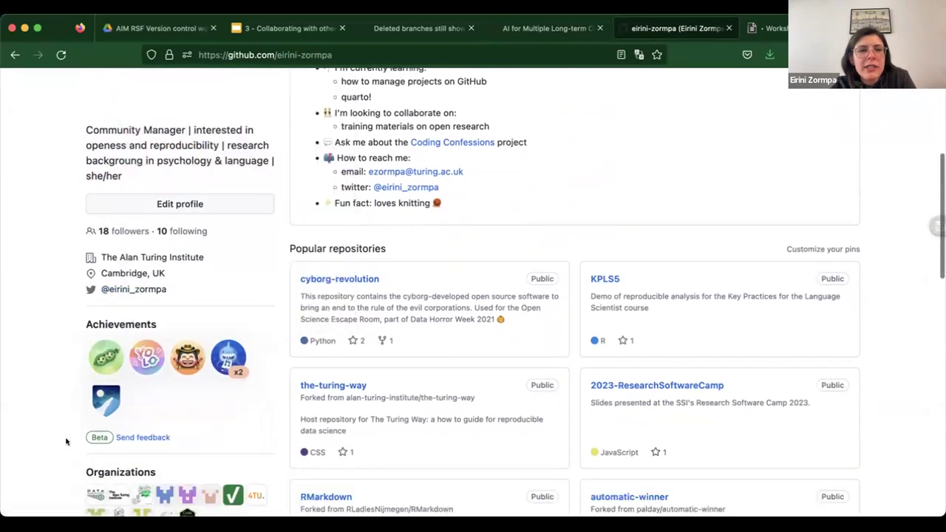
scroll(237, 419, "down", 1)
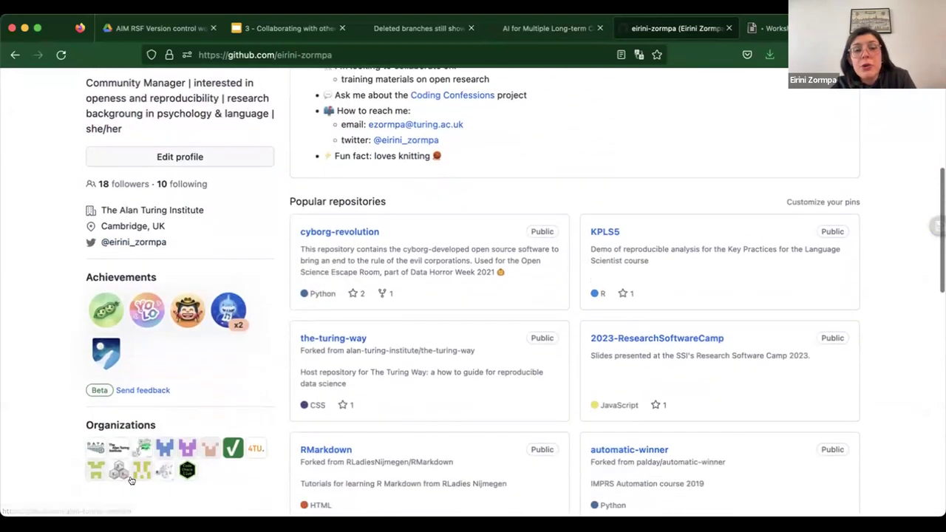
scroll(130, 481, "down", 2)
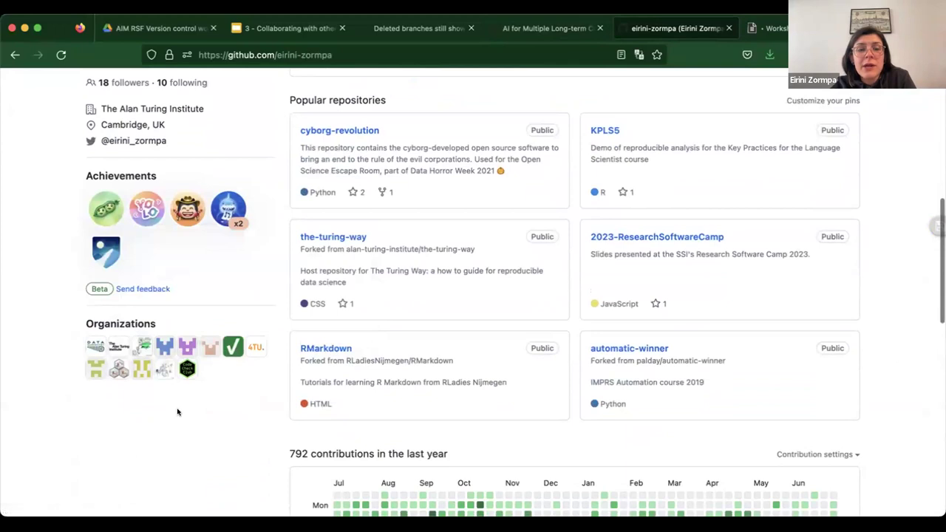
scroll(213, 256, "up", 1)
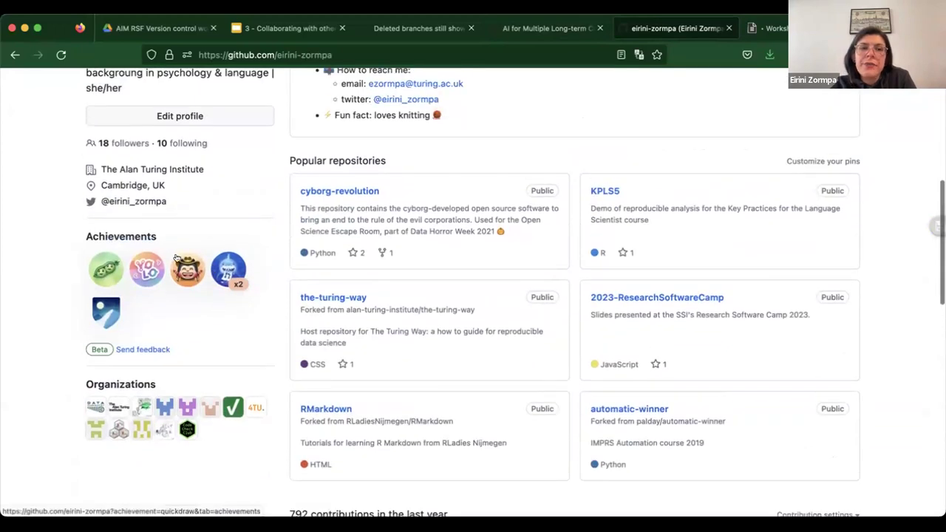
scroll(154, 261, "up", 1)
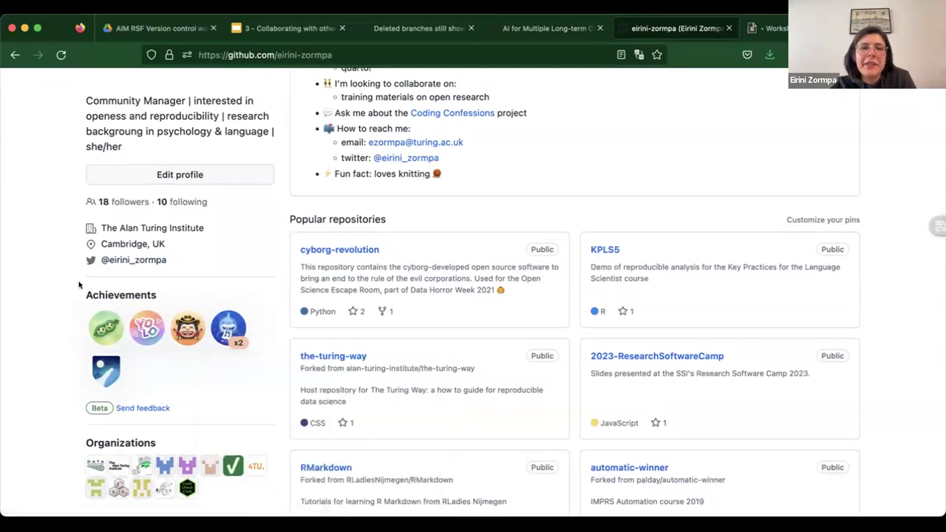
scroll(79, 285, "up", 5)
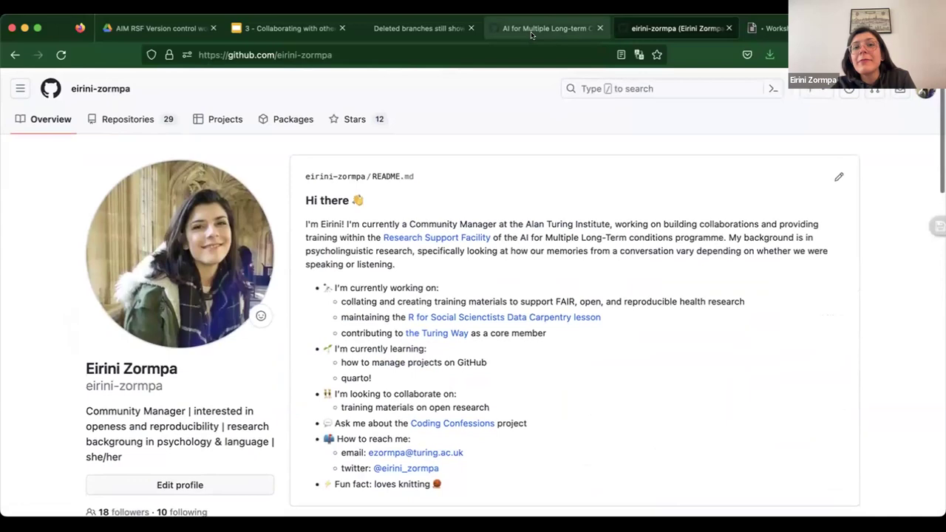
Step: Return to the aim-rsf organization's overview page and look through its full contents once more
left_click(530, 29)
scroll(329, 311, "down", 10)
scroll(320, 448, "down", 5)
scroll(320, 449, "up", 15)
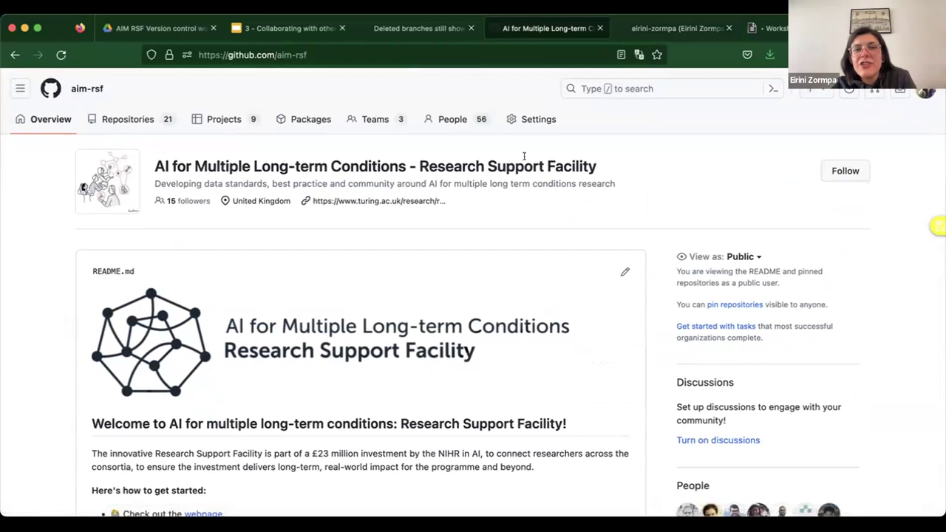
scroll(359, 175, "down", 1)
scroll(359, 175, "up", 1)
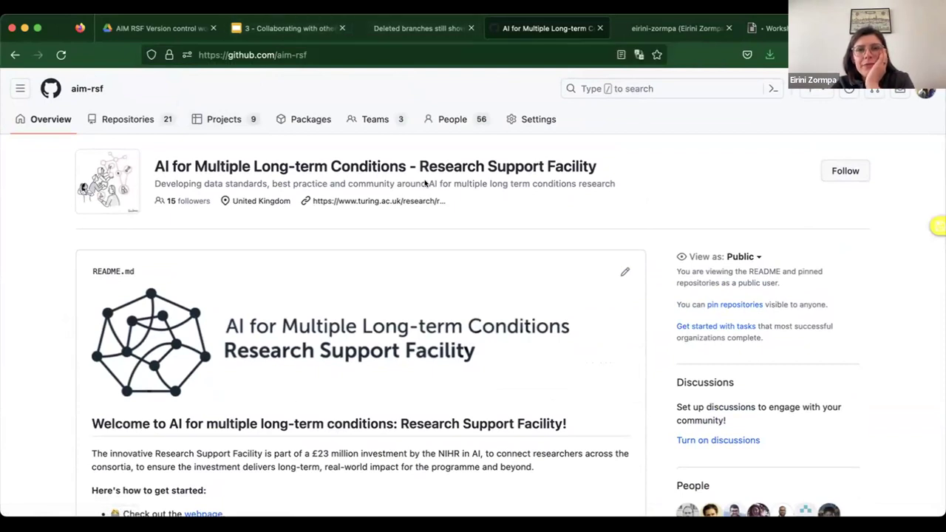
Step: Switch back to the "3 - Collaborating with others" Google Slides presentation and advance to the "Documenting for collaboration" slide
left_click(281, 18)
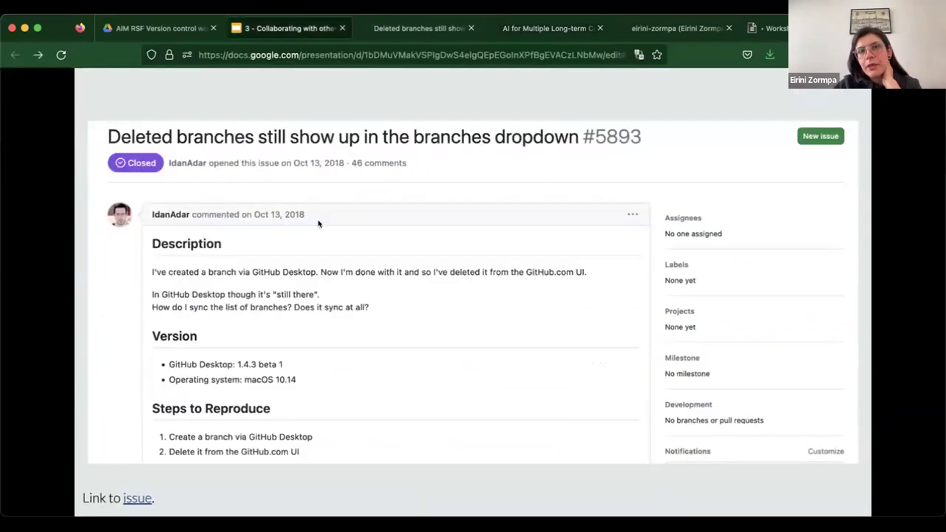
key("Right")
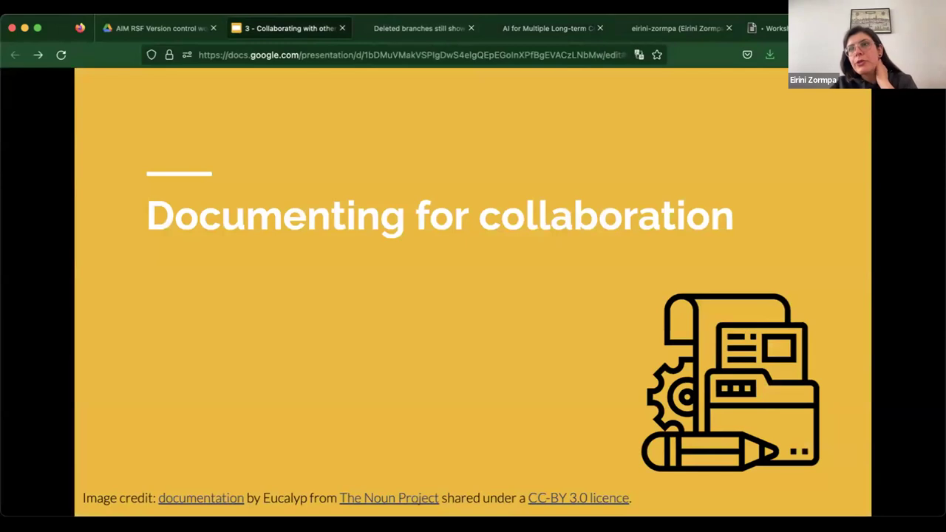